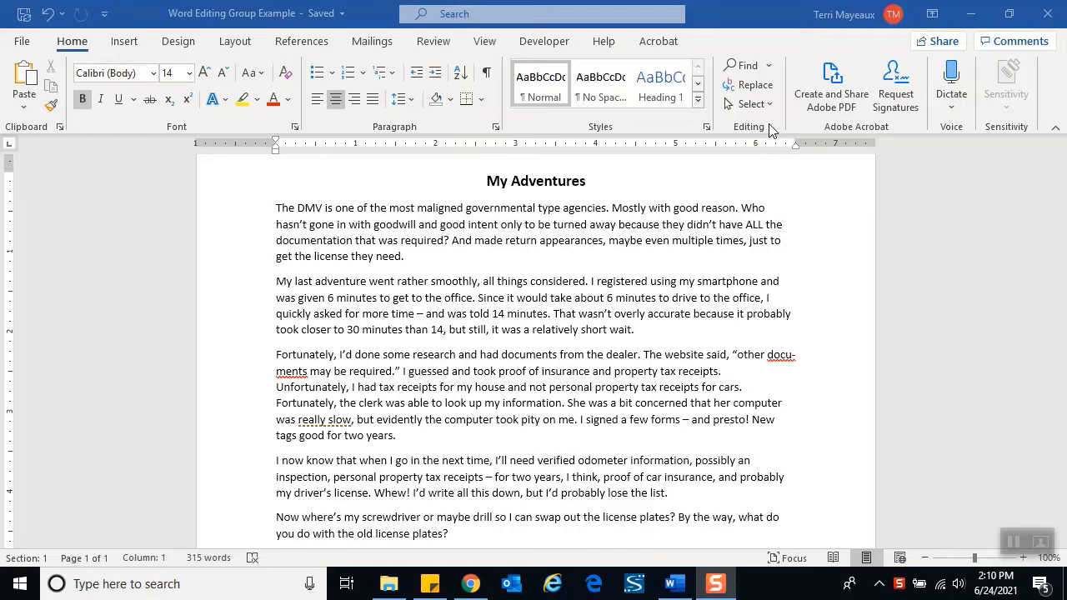
Search the document for "receipt", close the search and return to the beginning of the document
click(771, 71)
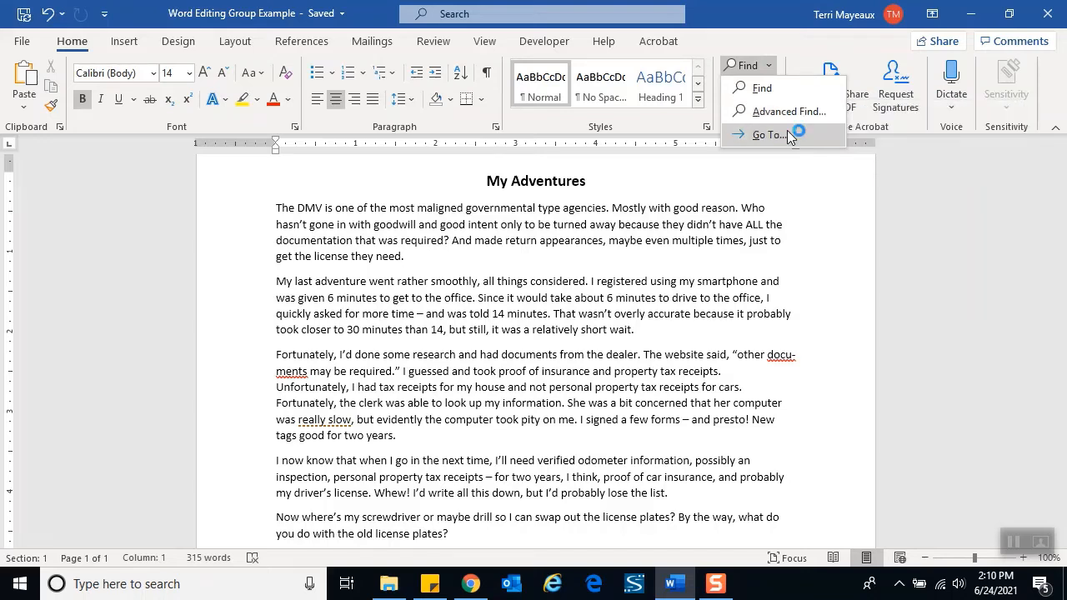
click(773, 88)
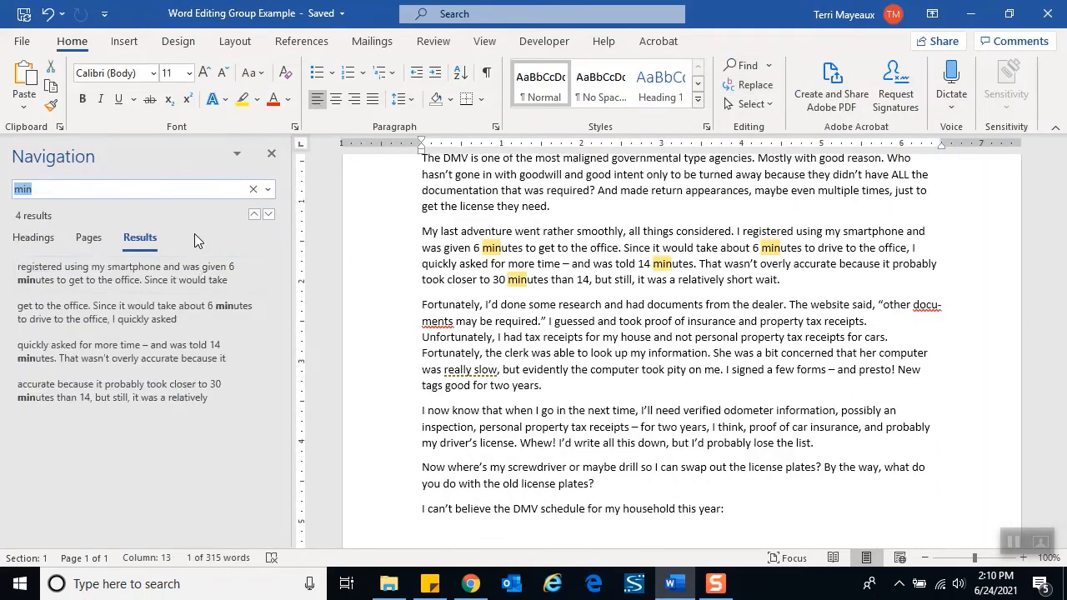
key(BackSpace)
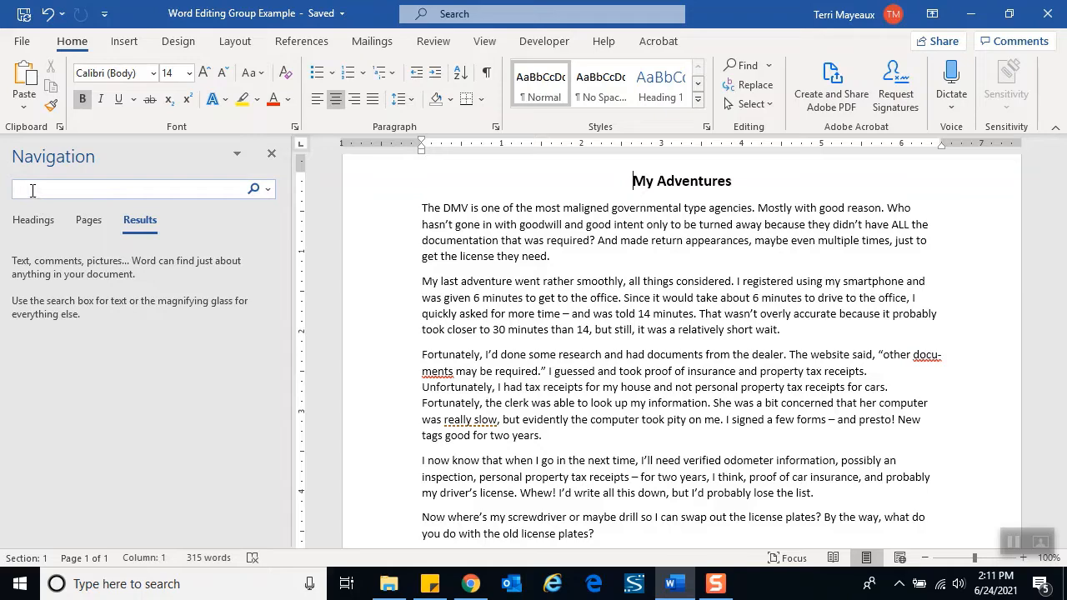
text(receipt)
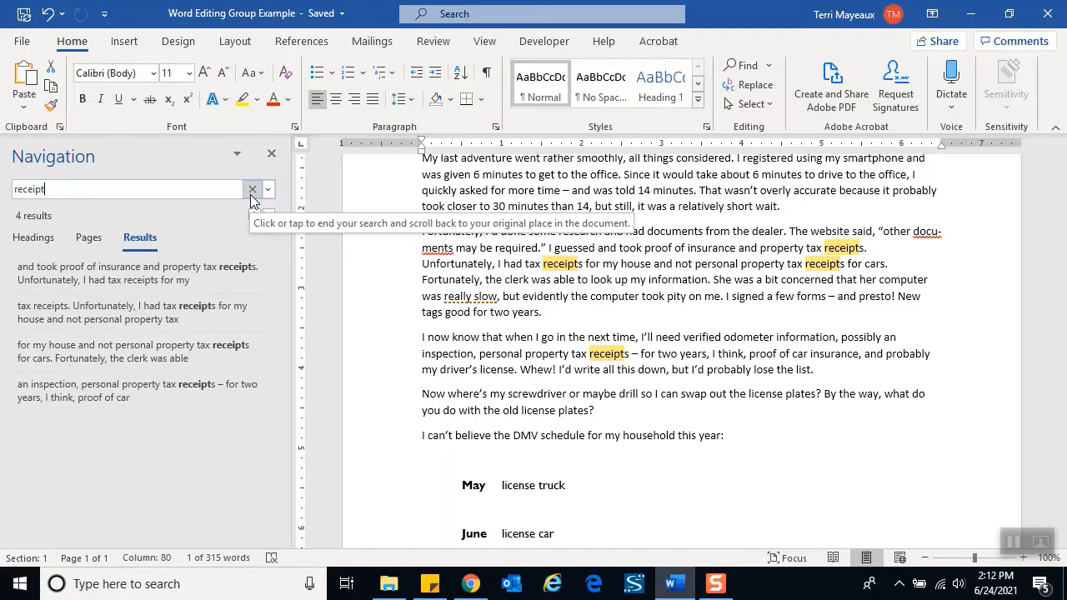
click(272, 156)
key(ctrl+Home)
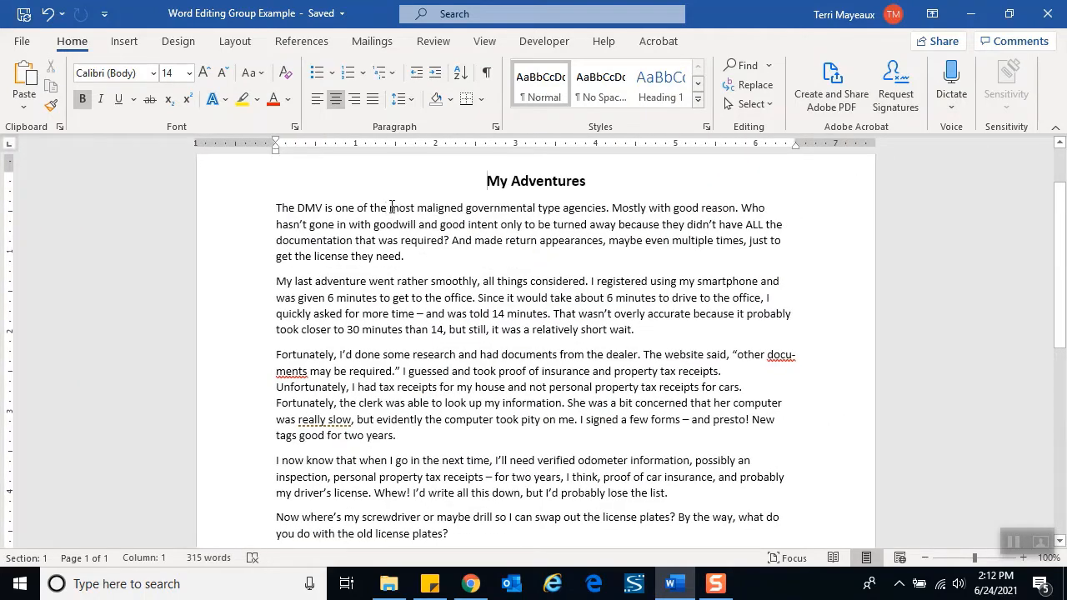
Reopen the document search, clear the previous term and search for "min"
click(758, 68)
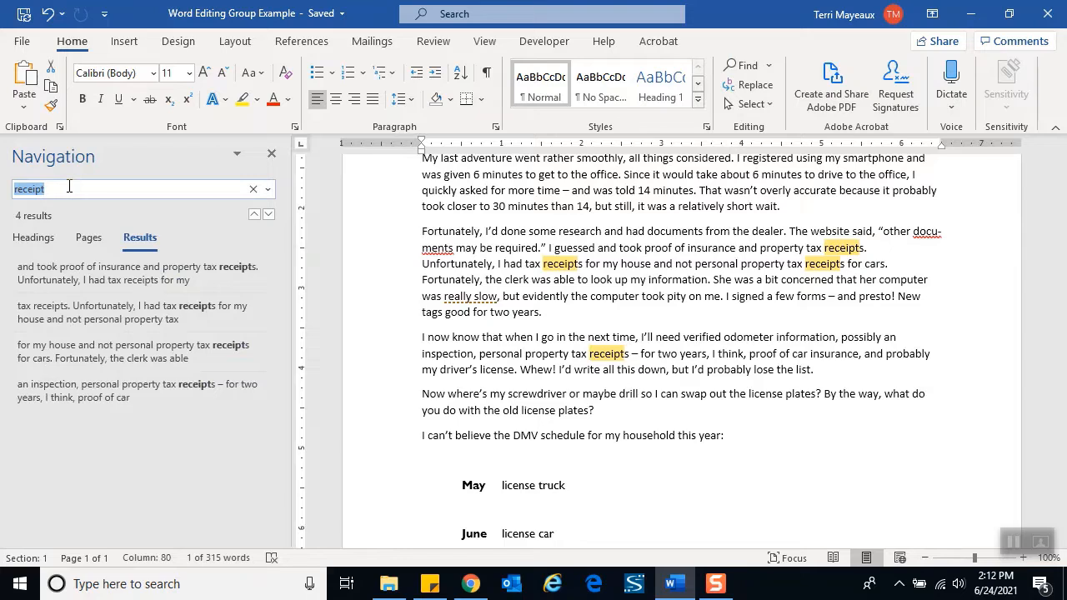
click(252, 191)
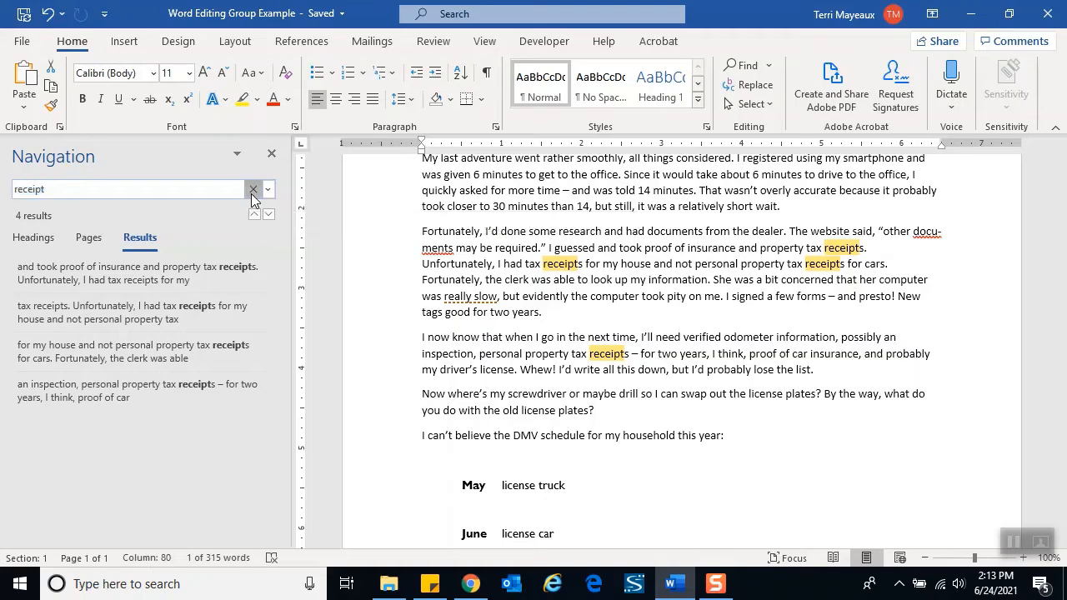
click(50, 187)
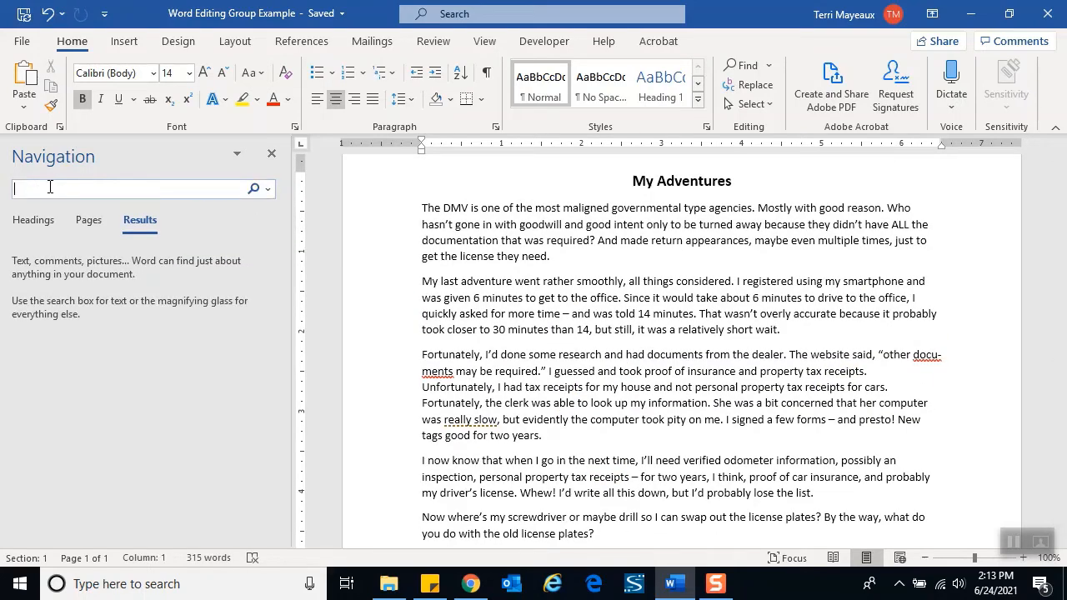
text(min)
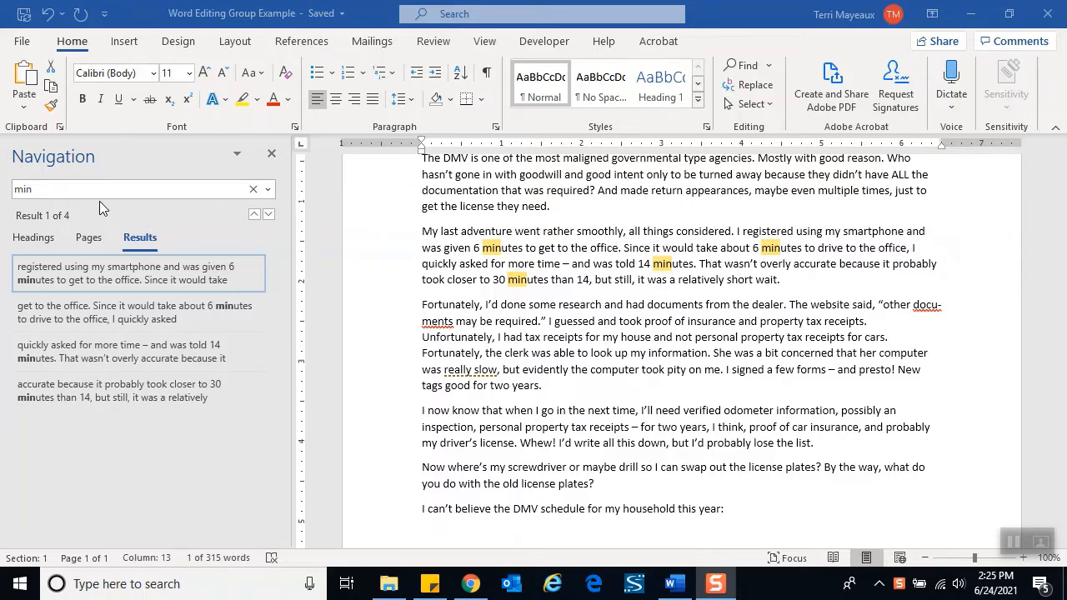
Clear the search term and review the available find options without changing any
click(252, 191)
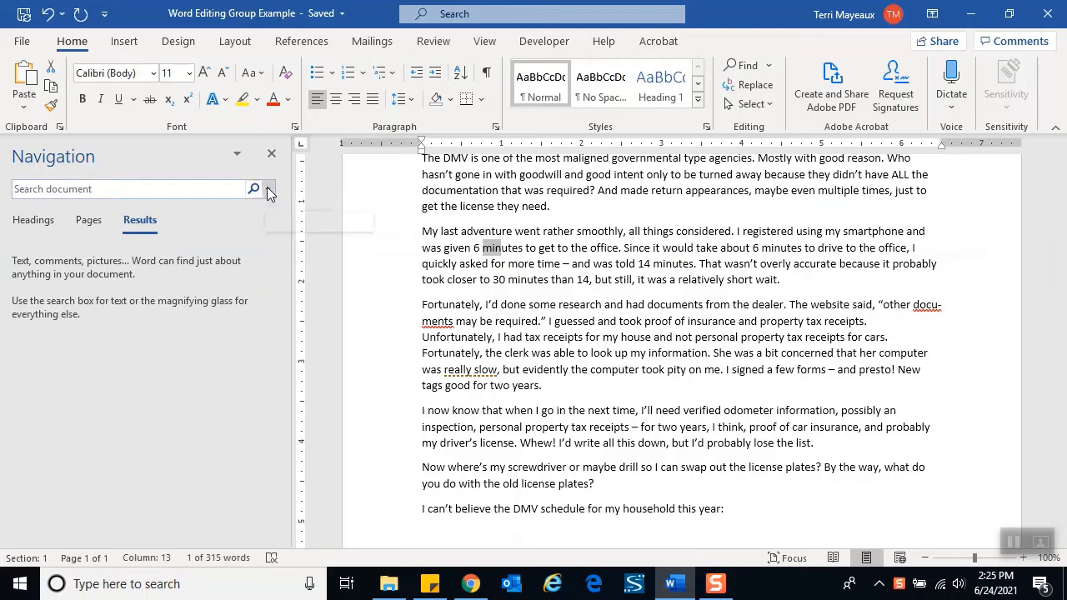
click(269, 192)
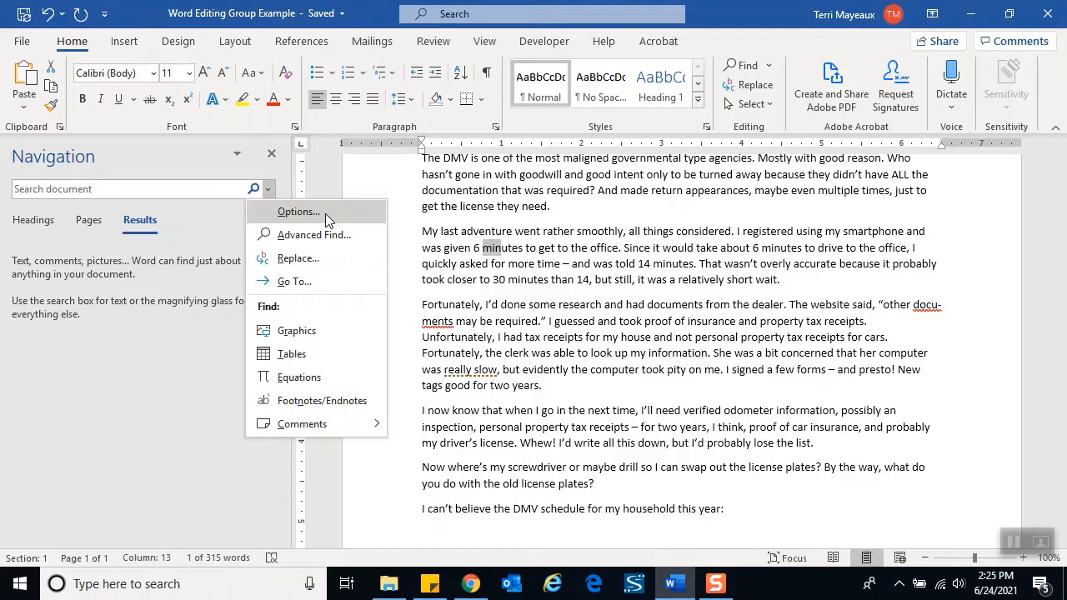
click(307, 214)
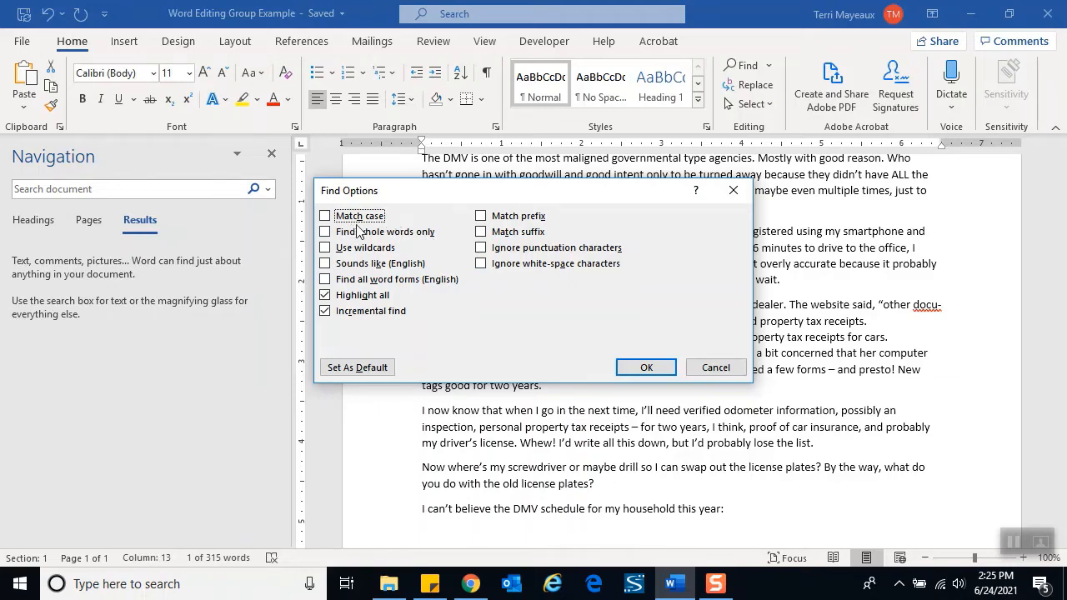
click(705, 367)
Search the document for "dmv" and turn on the Match case find option
click(37, 188)
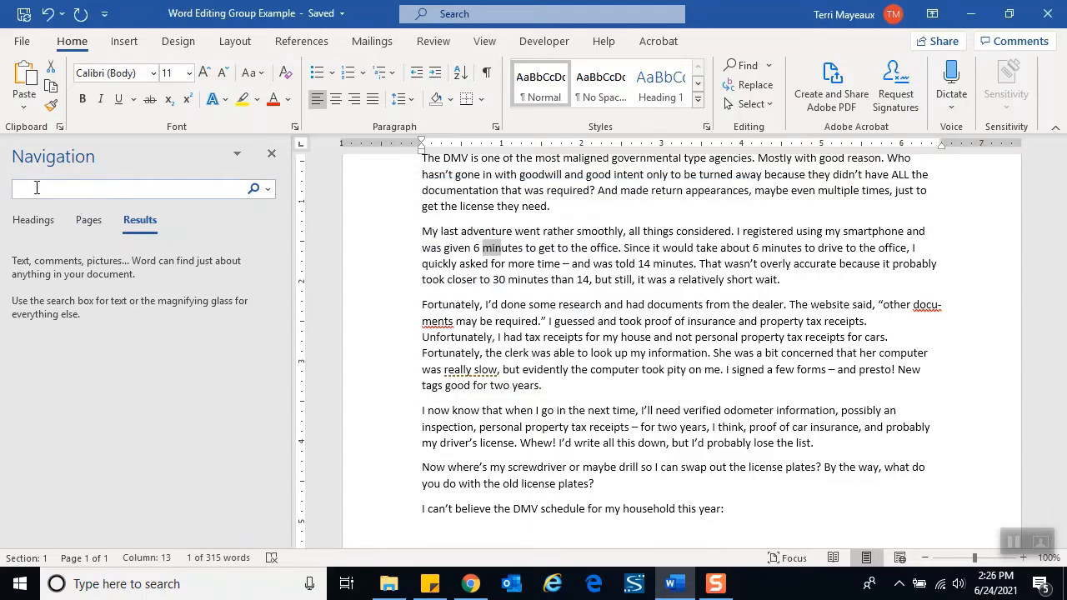
text(dmv)
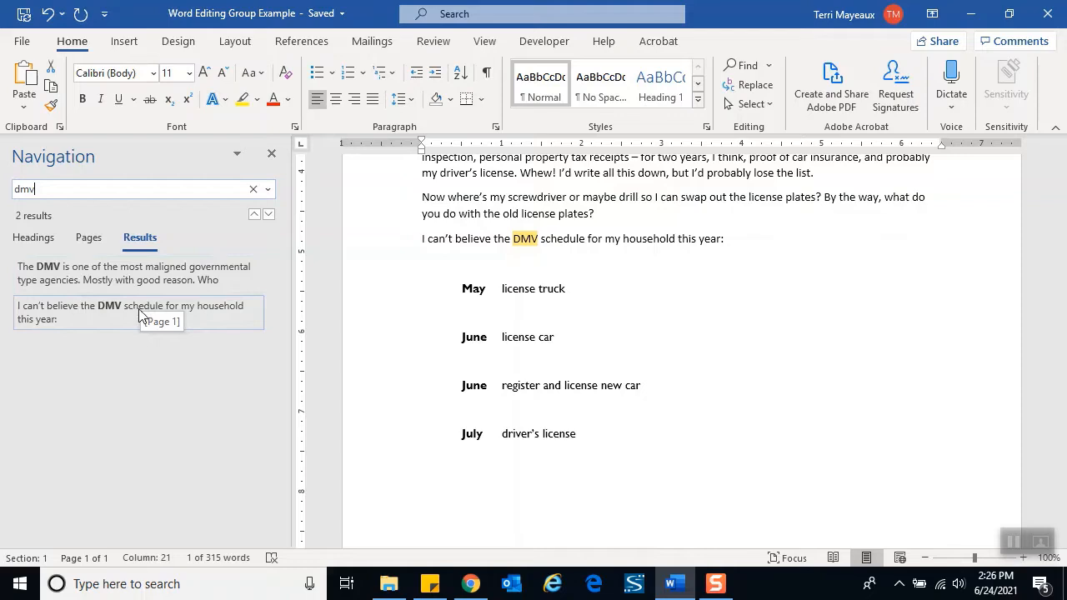
click(269, 189)
click(295, 213)
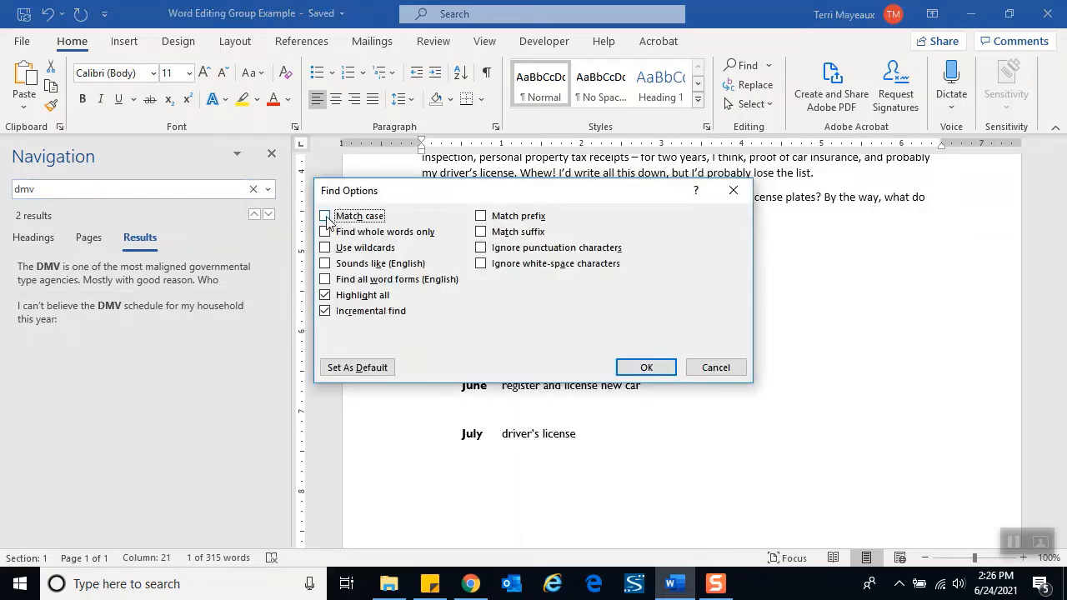
click(326, 217)
click(646, 367)
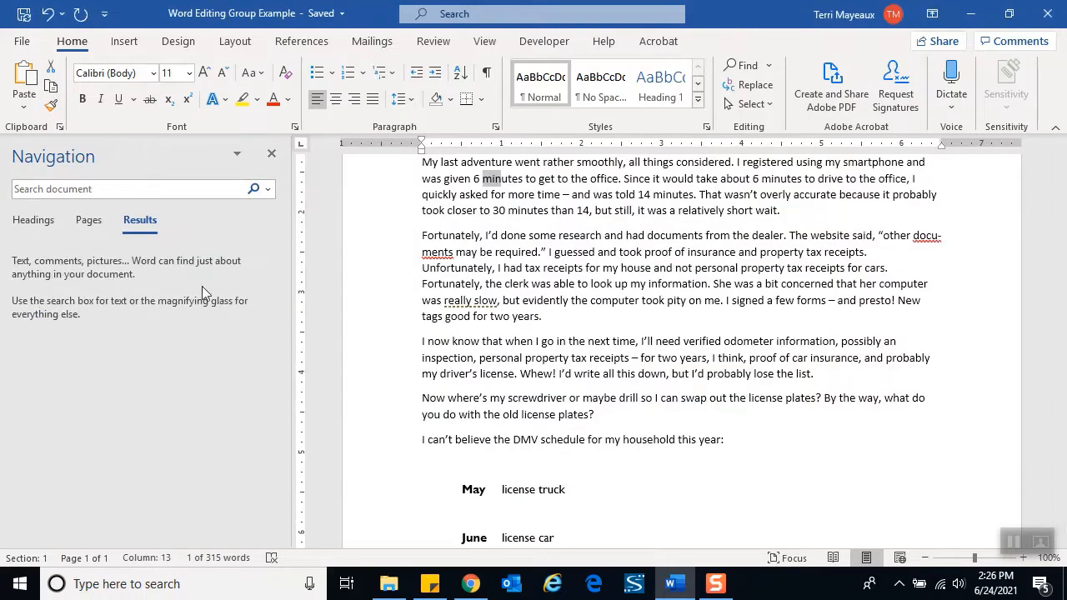
Search for lowercase "dmv" and for uppercase "DMV" to compare the case-sensitive matches
click(30, 192)
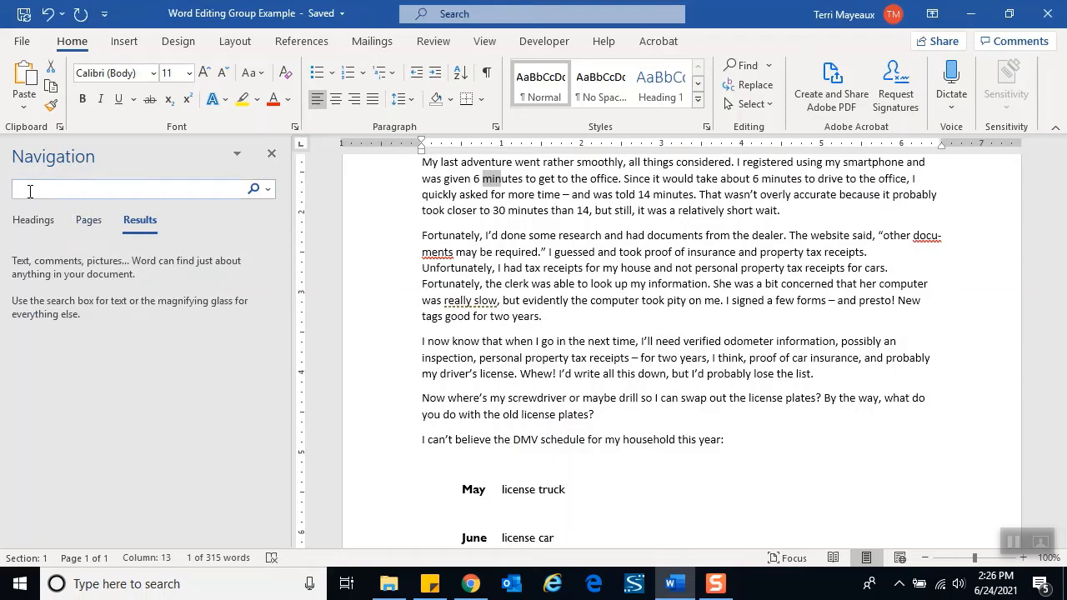
text(dmv)
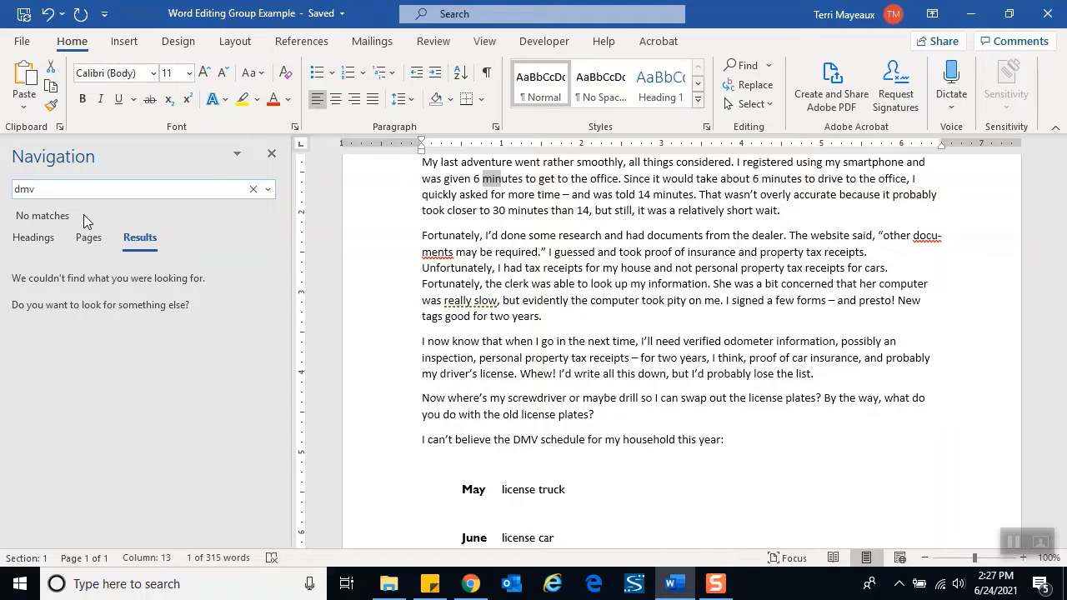
drag(36, 190, 14, 192)
text(DMV)
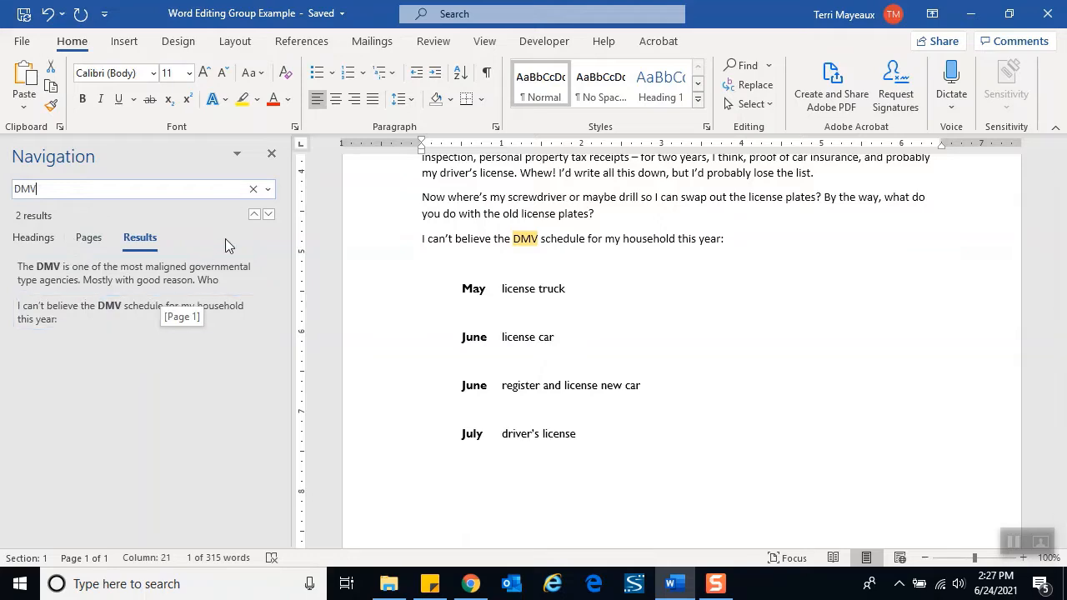
Turn off the Match case find option
click(268, 191)
click(282, 213)
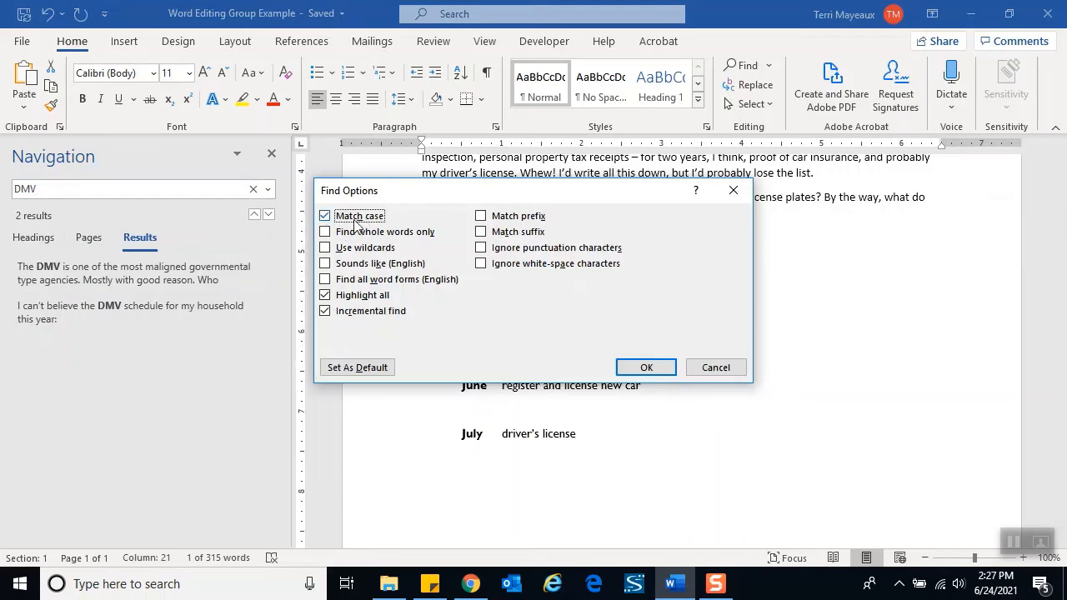
click(325, 217)
click(647, 368)
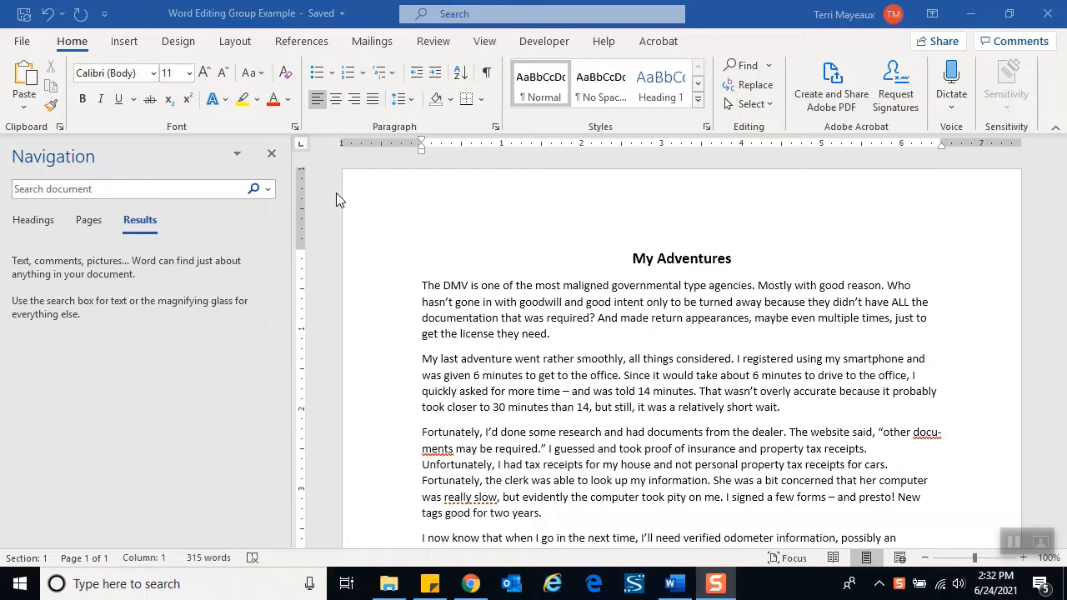
Search the document for "good" and turn on the Find whole words only option
click(34, 190)
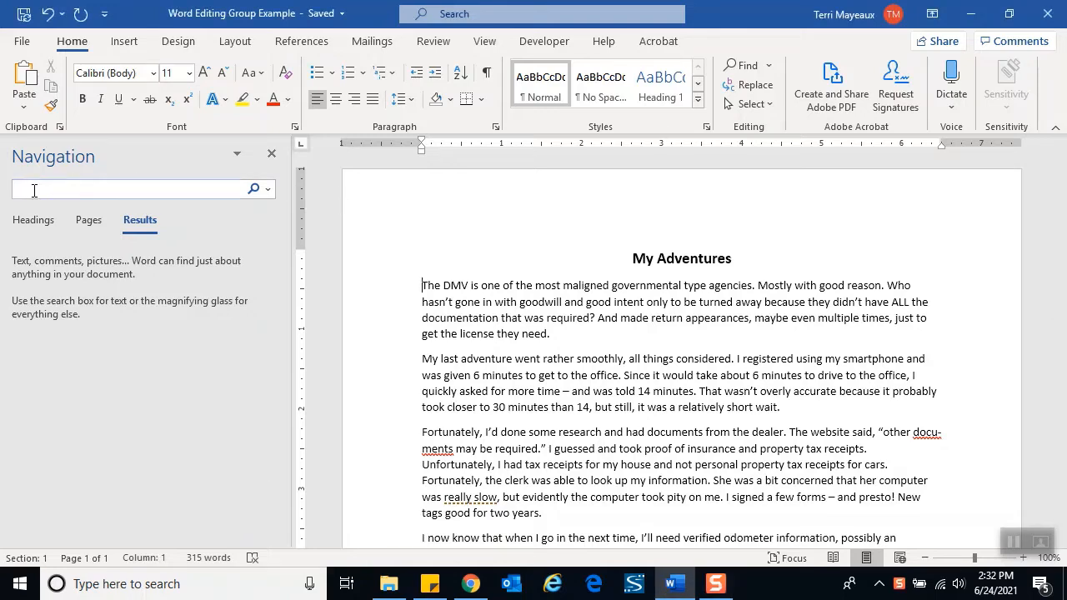
text(good)
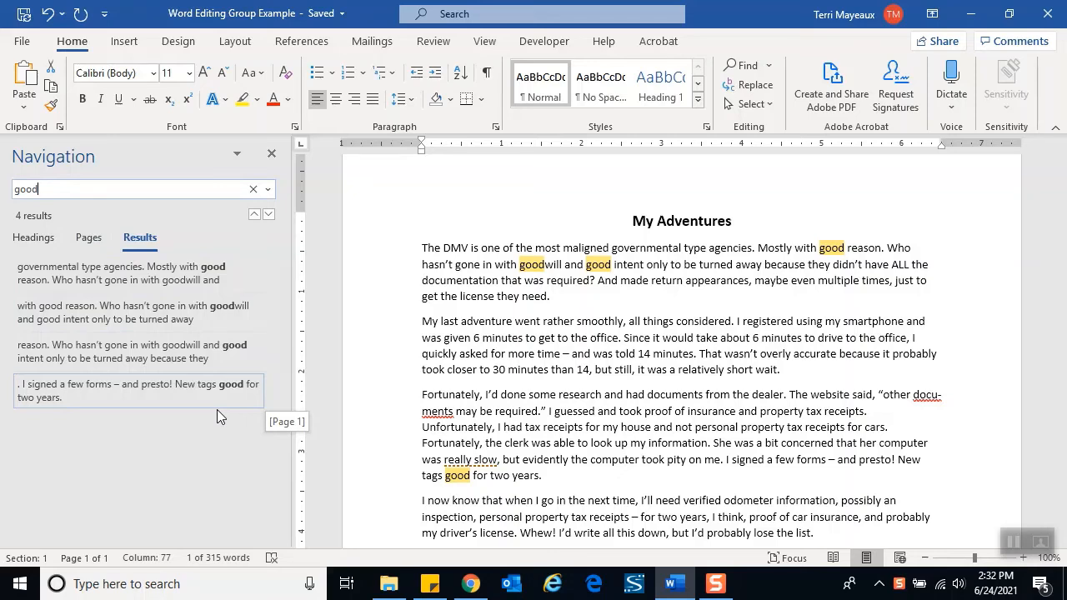
click(268, 191)
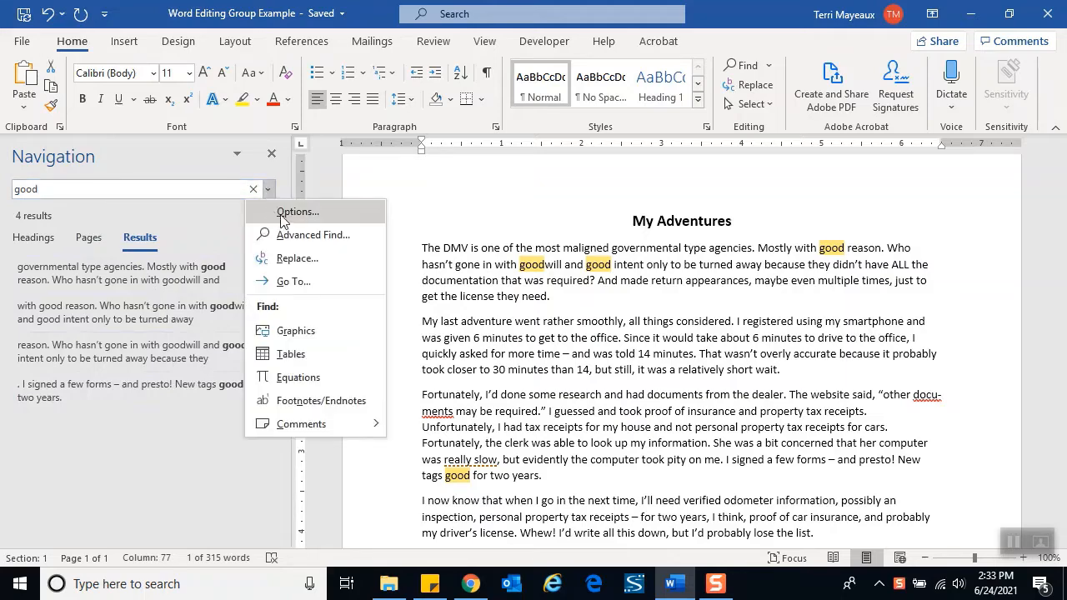
click(284, 213)
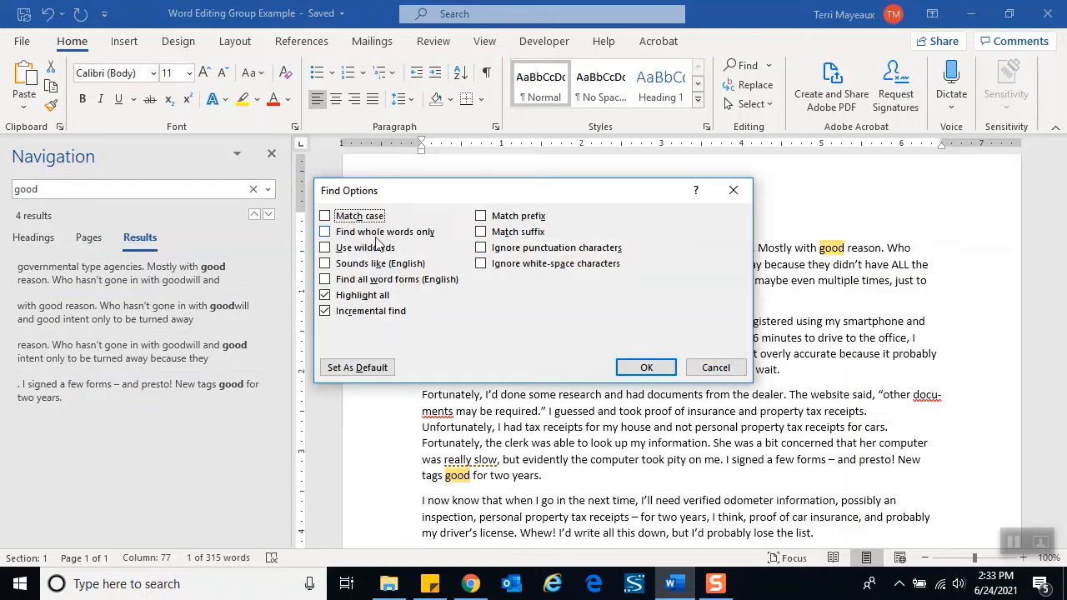
click(325, 233)
click(325, 232)
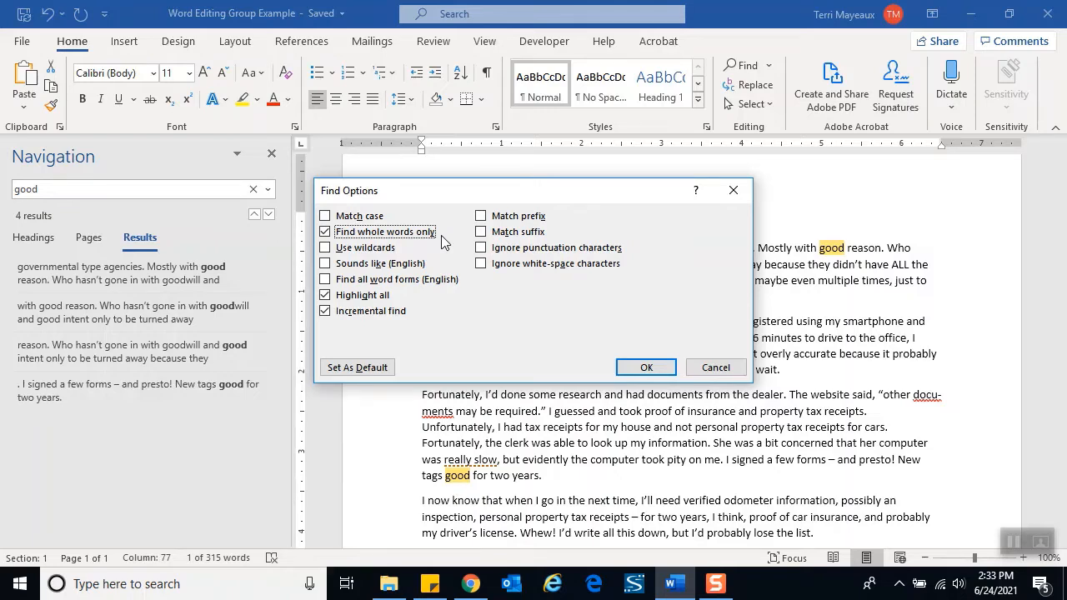
click(646, 368)
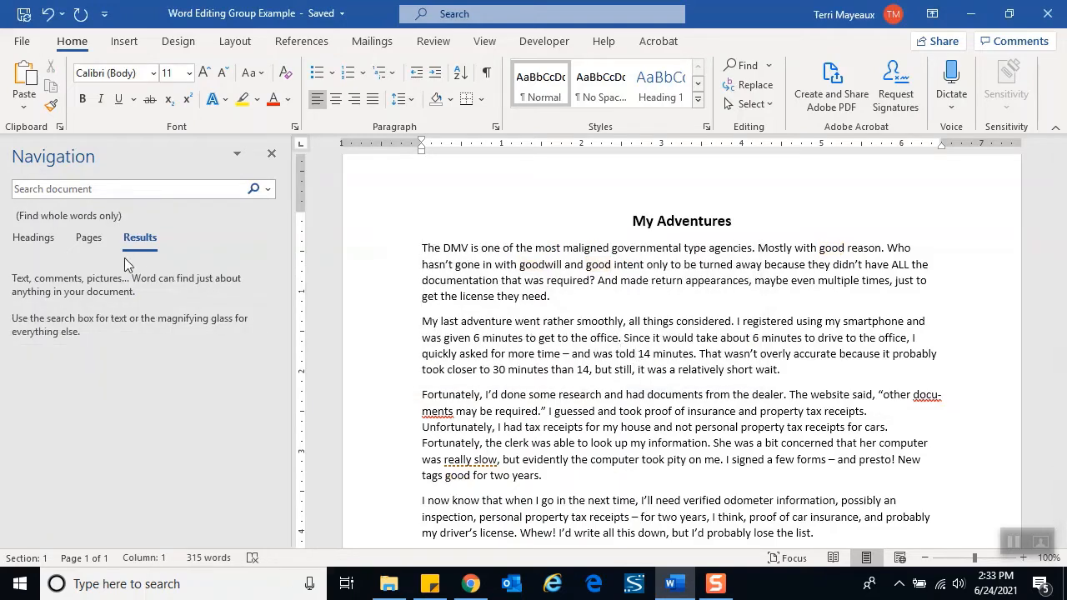
Repeat the search for "good" as a whole word and go to the first match
click(36, 190)
text(good)
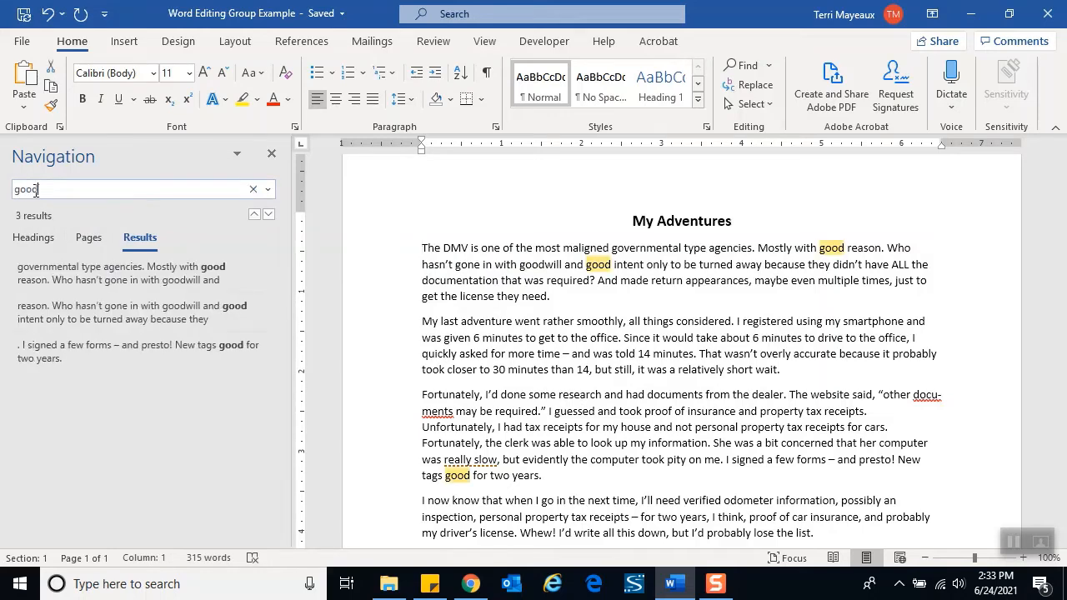
key(Return)
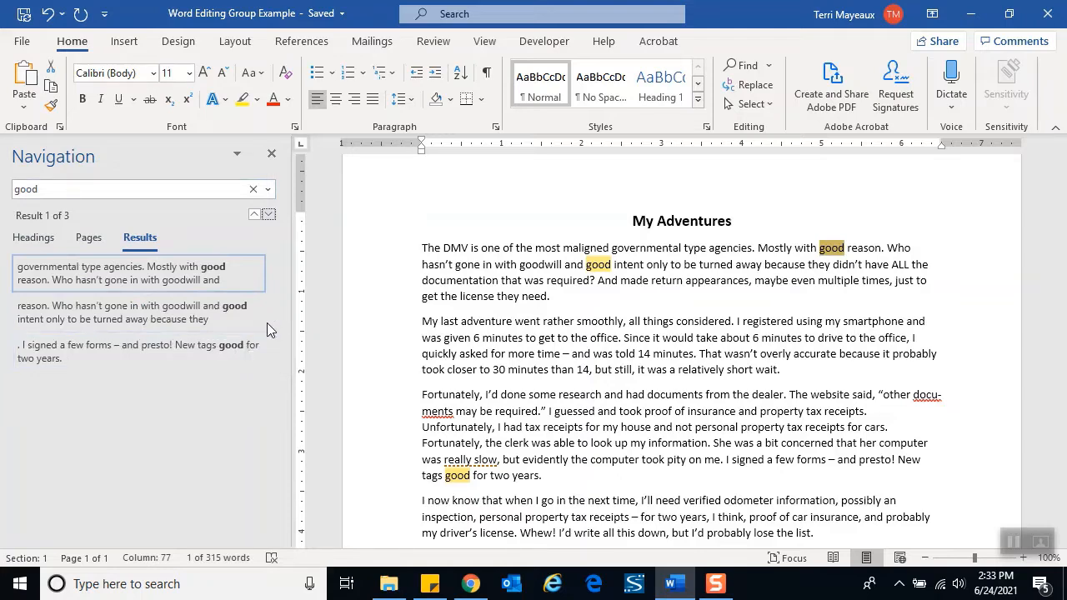
Turn off the Find whole words only option
click(268, 190)
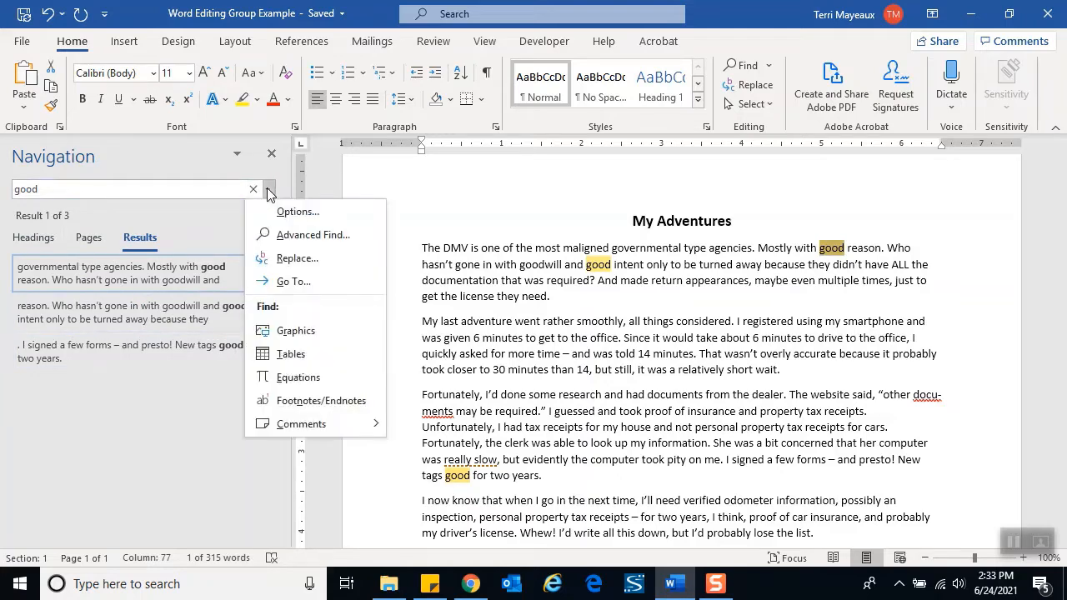
click(283, 210)
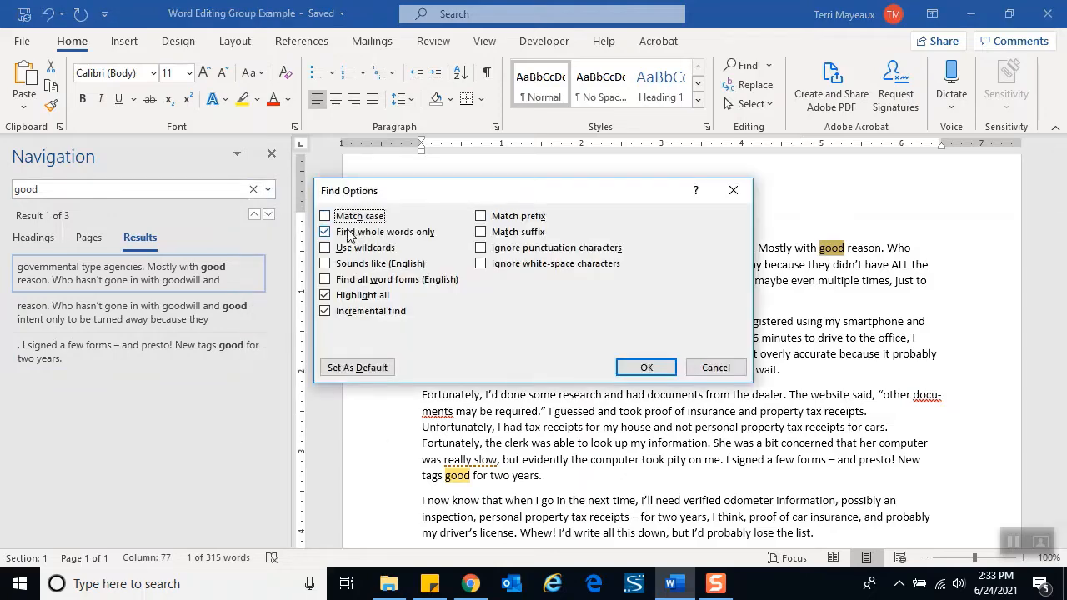
click(324, 233)
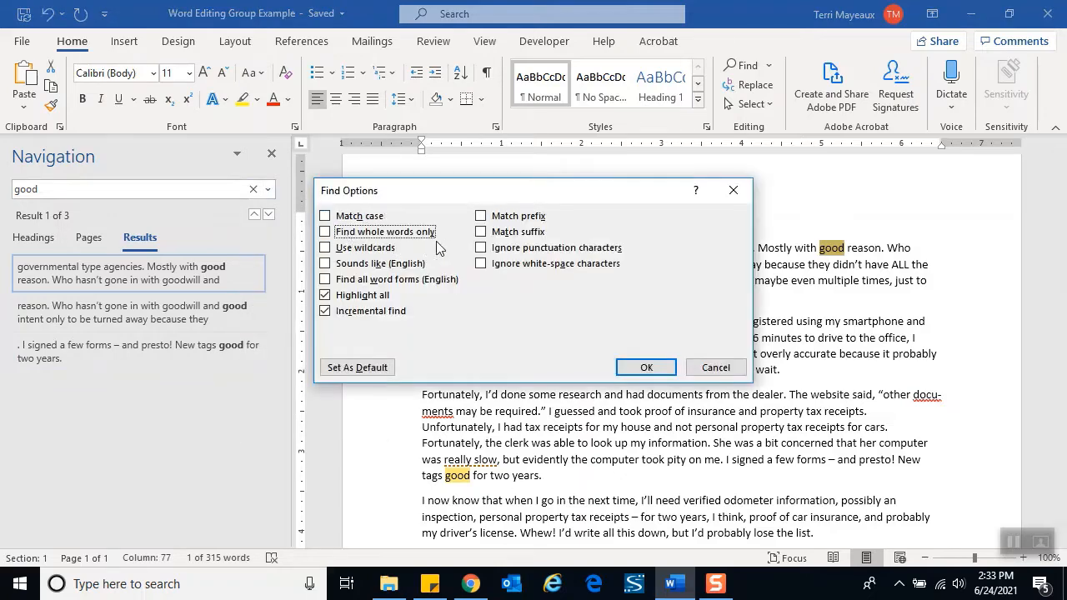
click(653, 368)
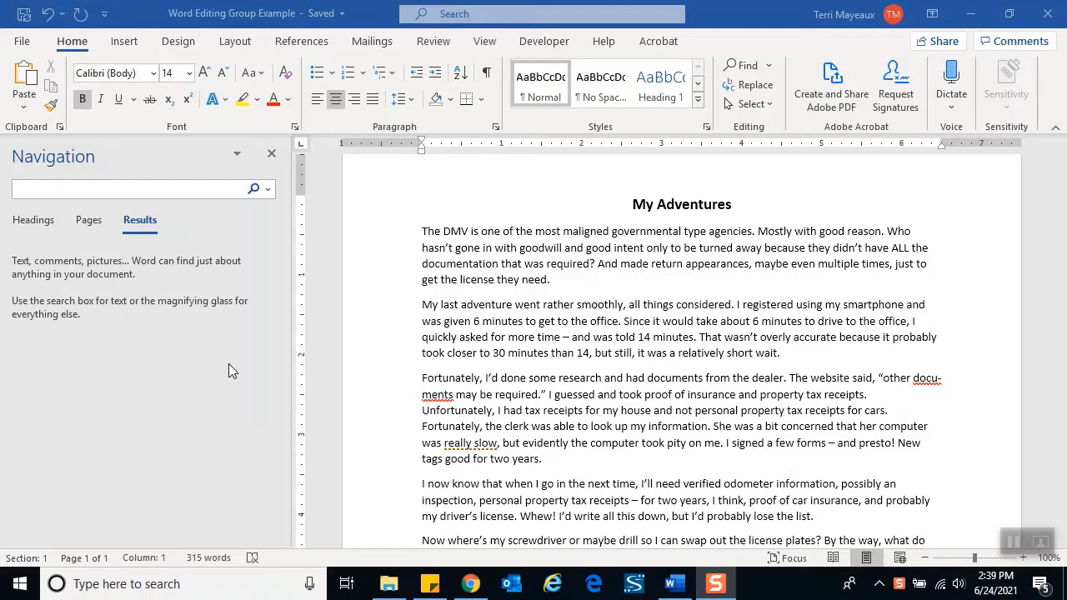
Turn on the Use wildcards find option for the document search
click(269, 192)
click(269, 193)
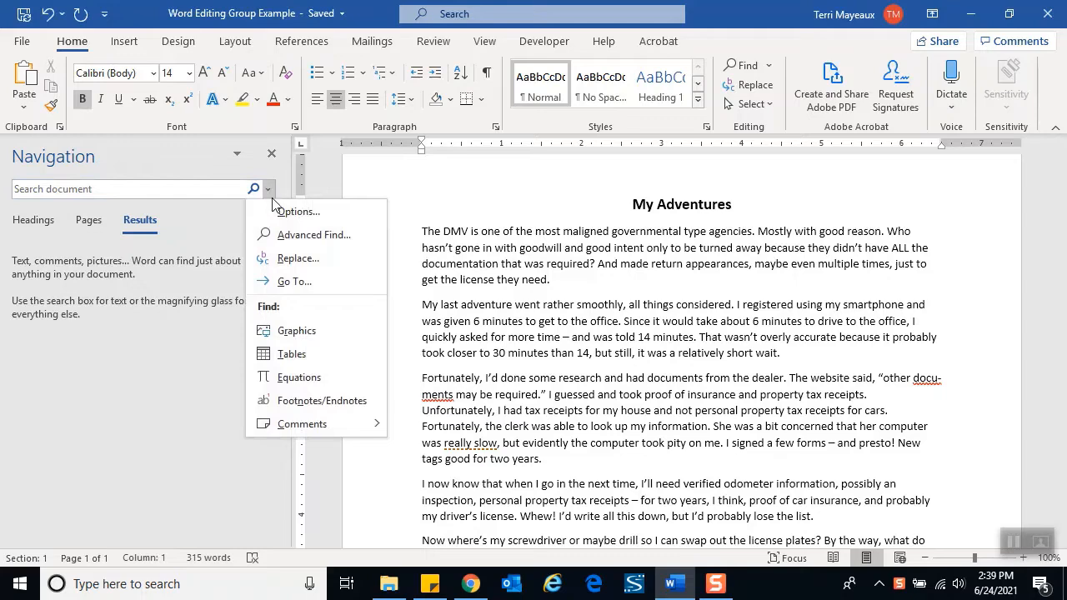
click(281, 210)
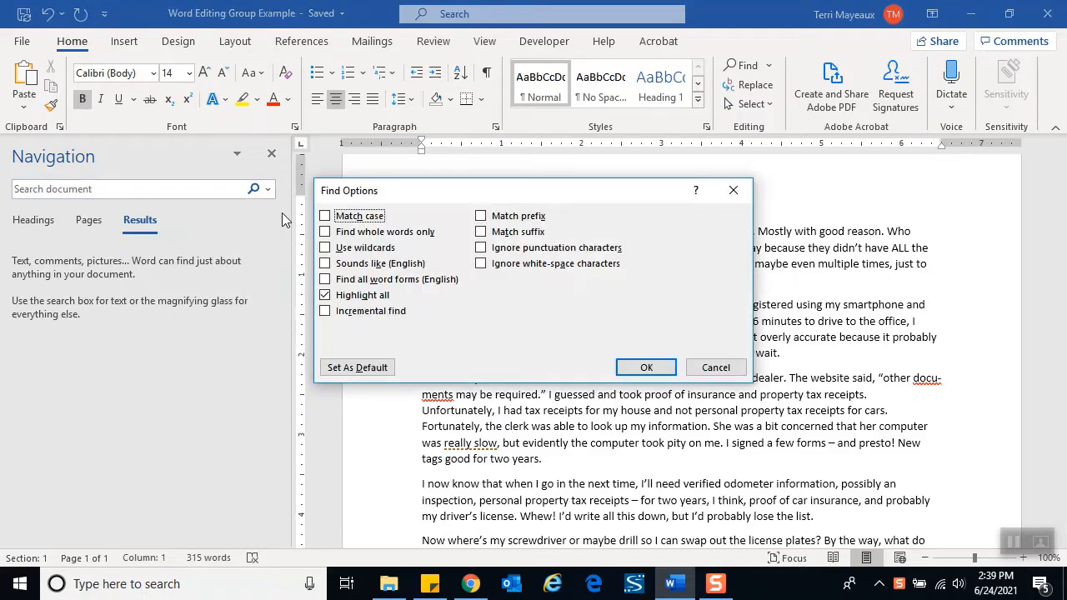
click(325, 249)
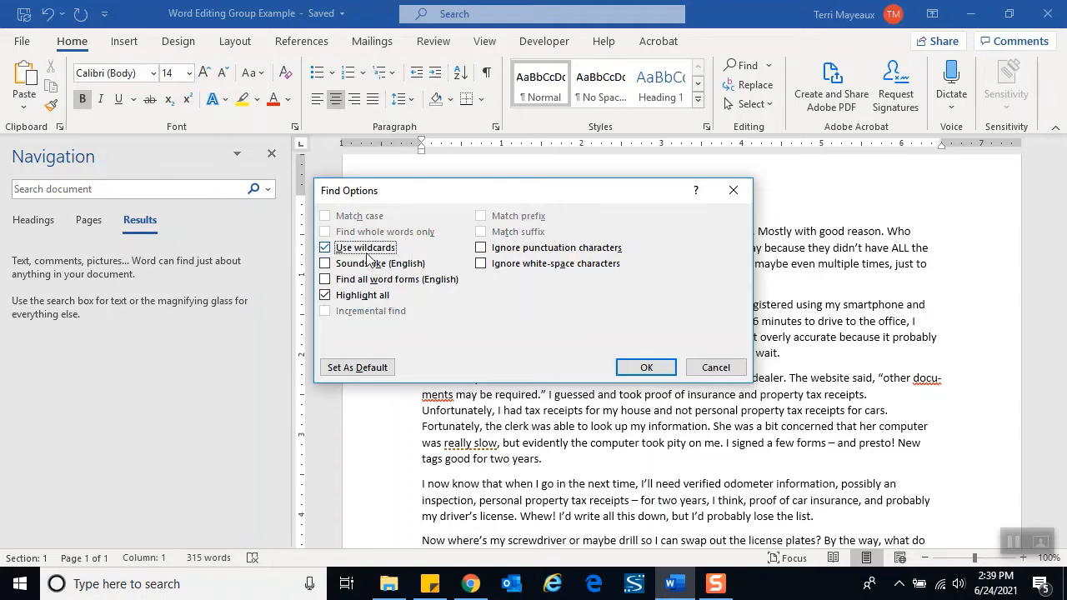
click(649, 370)
click(648, 370)
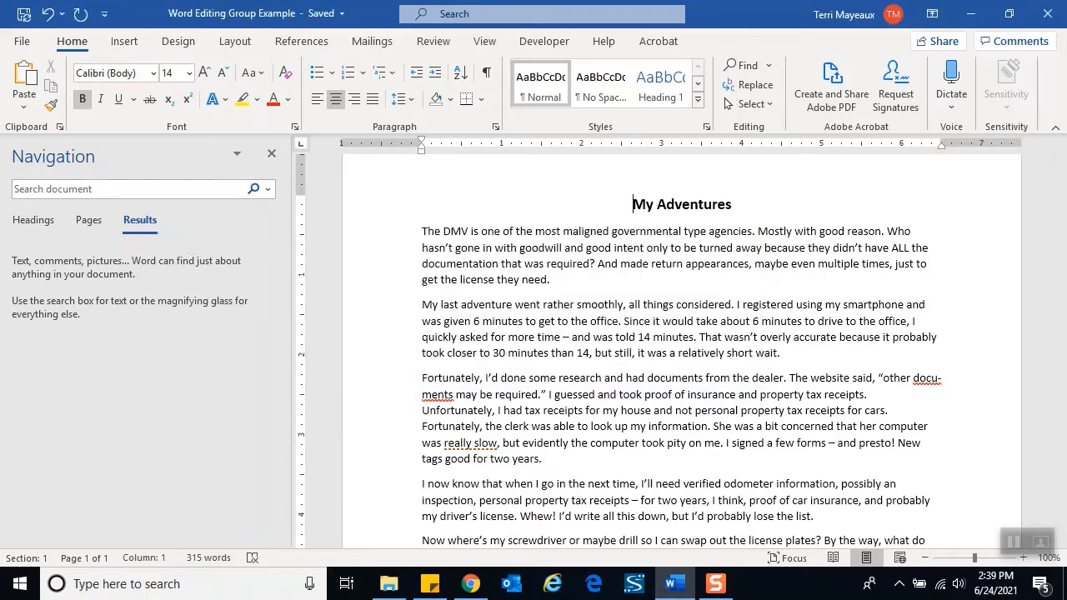
Search the document for the single-character wildcard pattern "b?t"
click(32, 190)
text(b?t)
key(Return)
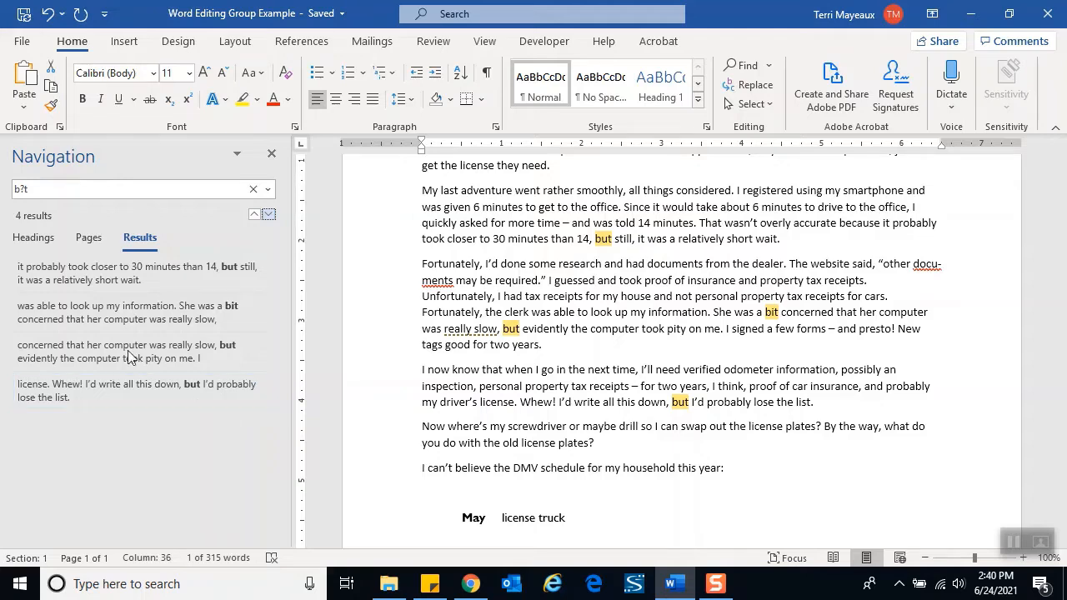
Replace the search pattern with "b*t" and run the wildcard search
double_click(26, 190)
click(26, 190)
key(BackSpace)
key(BackSpace)
text(*t)
click(80, 190)
key(Return)
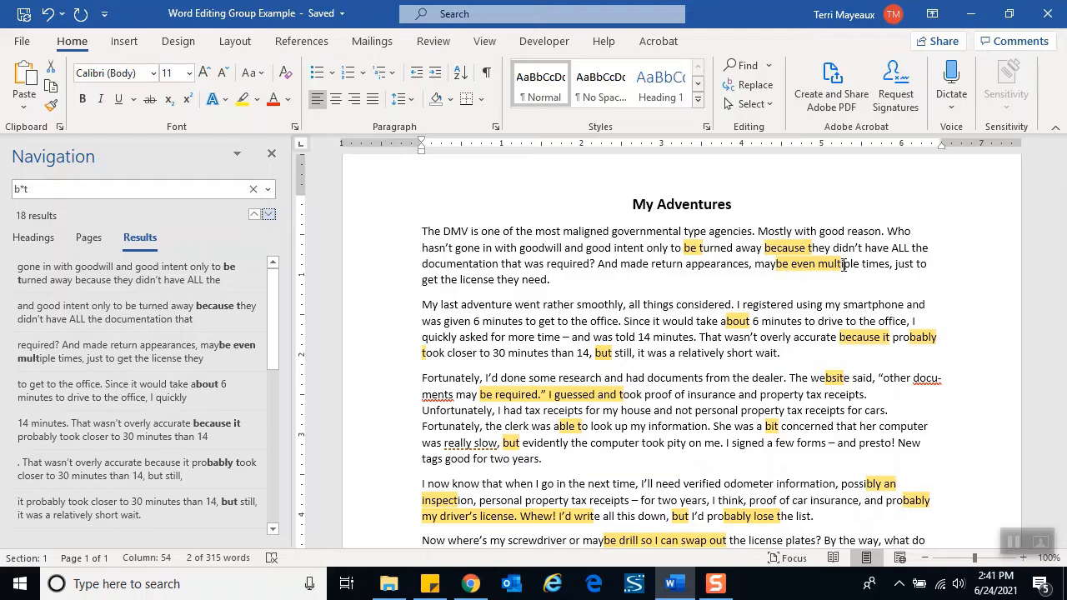
Turn off the Use wildcards find option
click(268, 194)
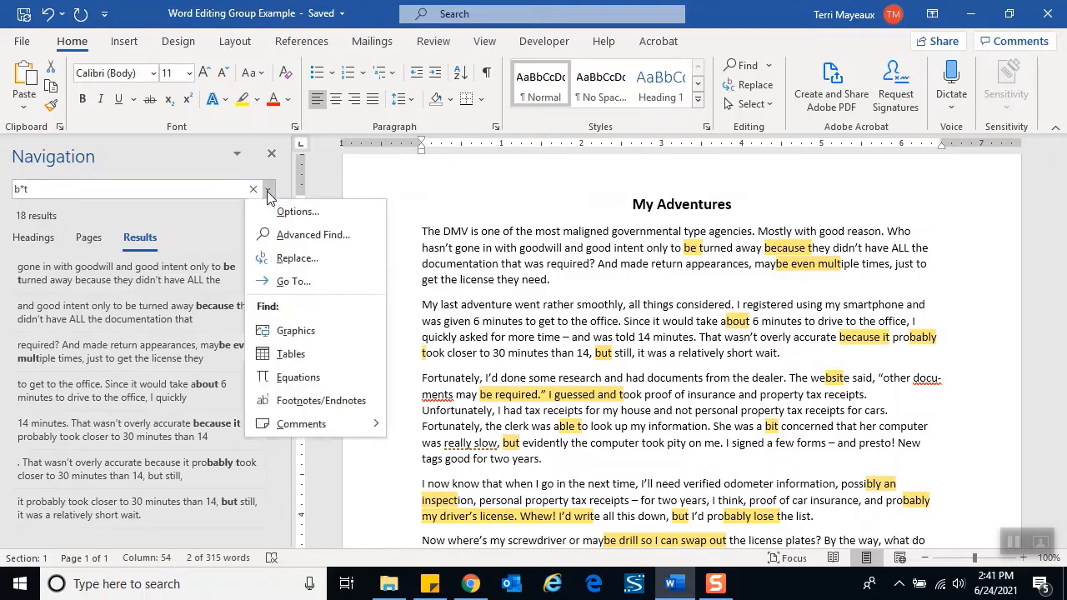
click(280, 211)
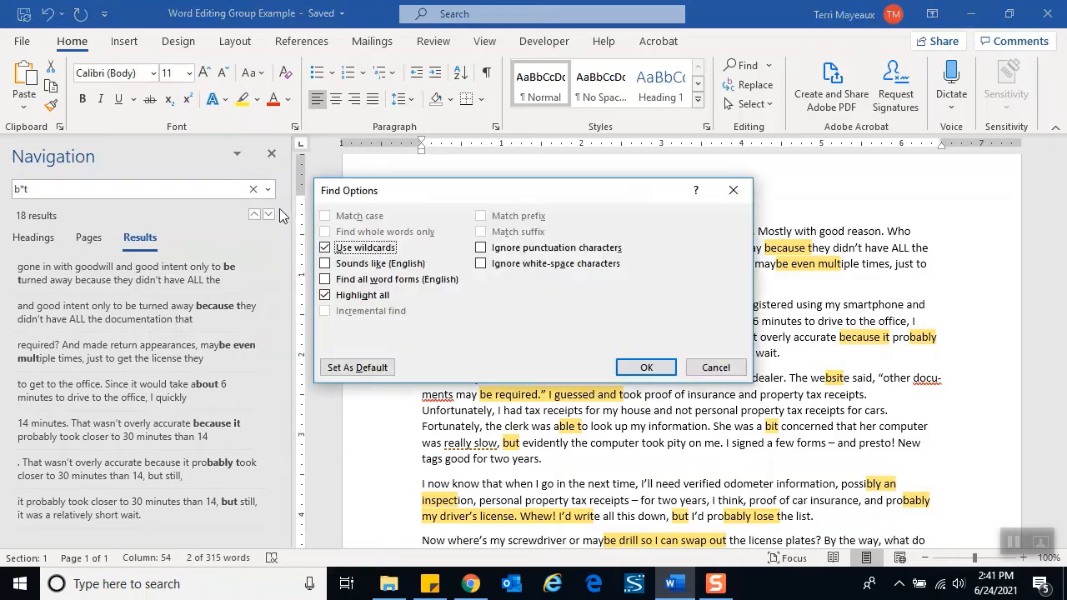
click(326, 248)
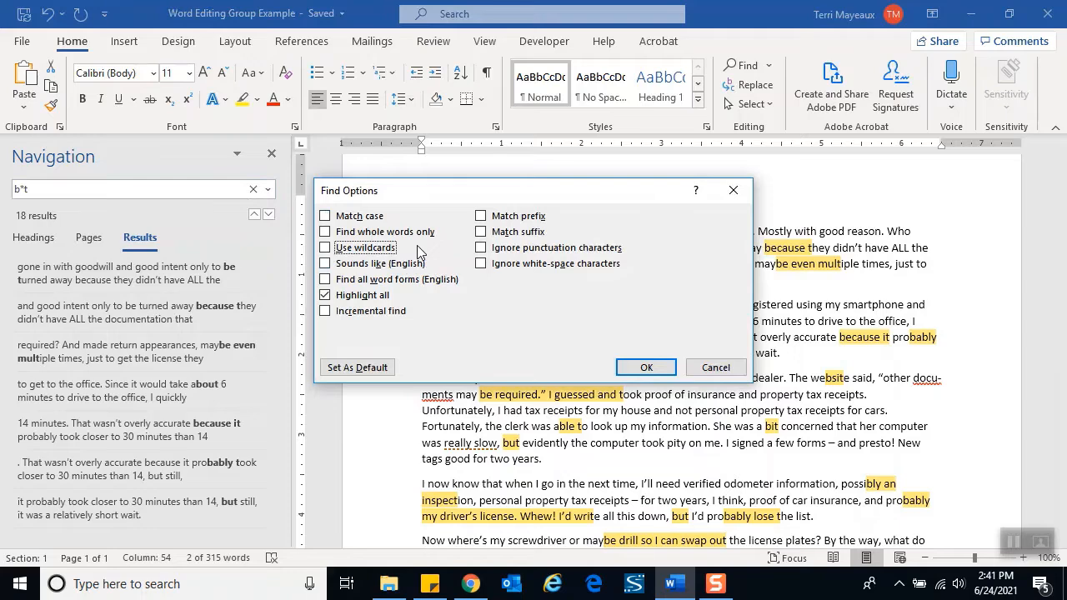
click(635, 369)
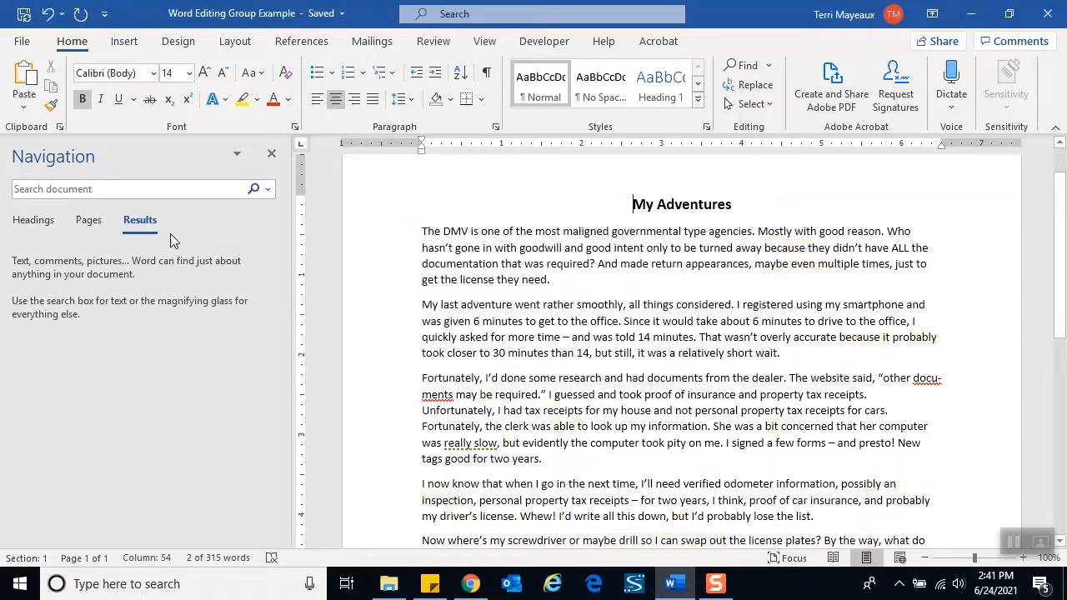
Search the document for "b t" without wildcards and clear the search text
click(34, 188)
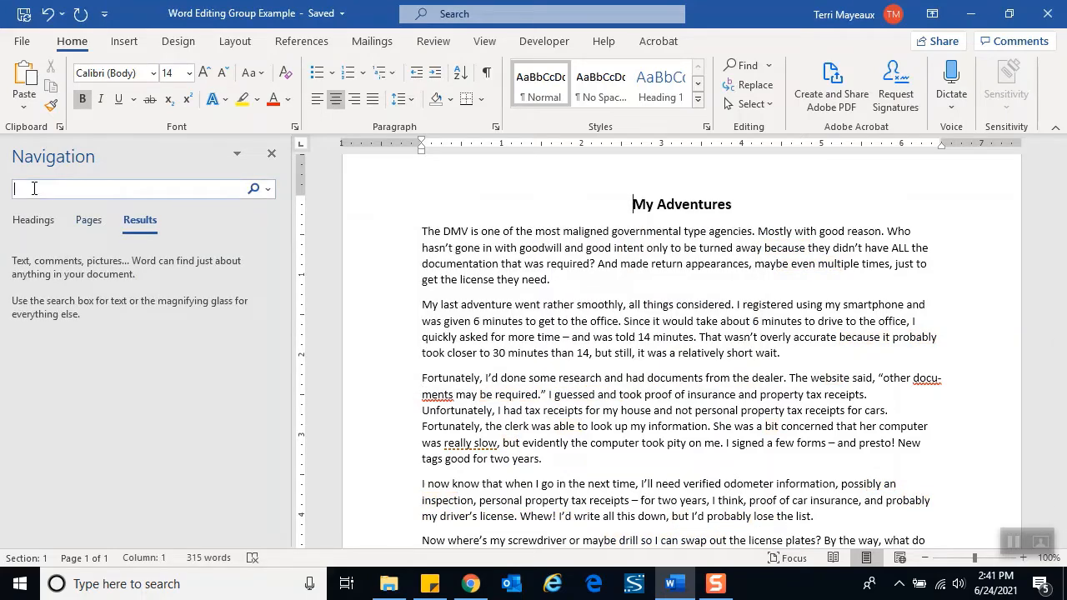
text(b t)
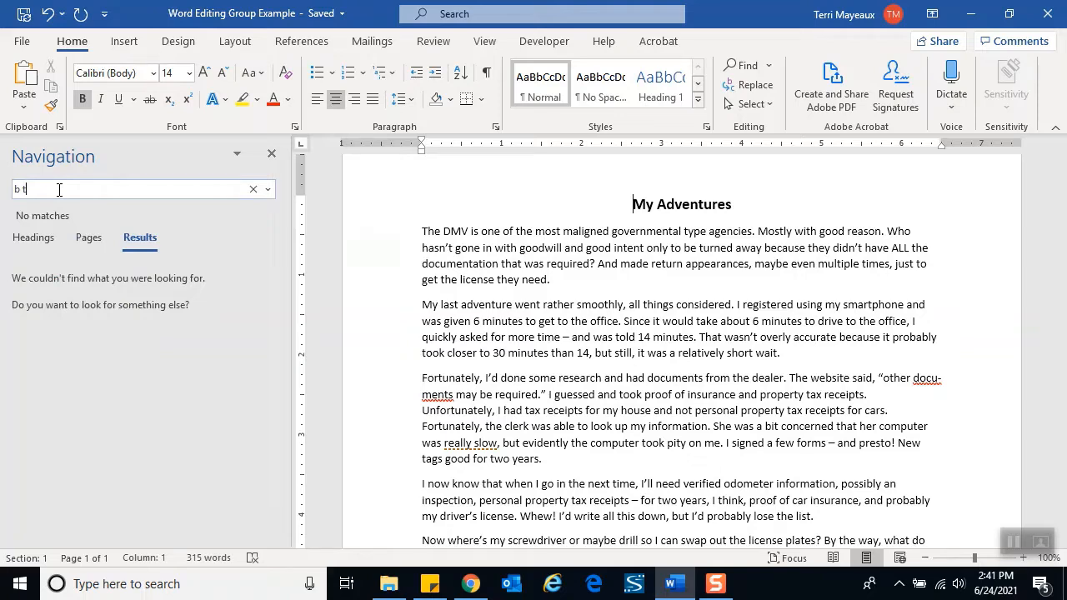
key(BackSpace)
key(BackSpace)
key(BackSpace)
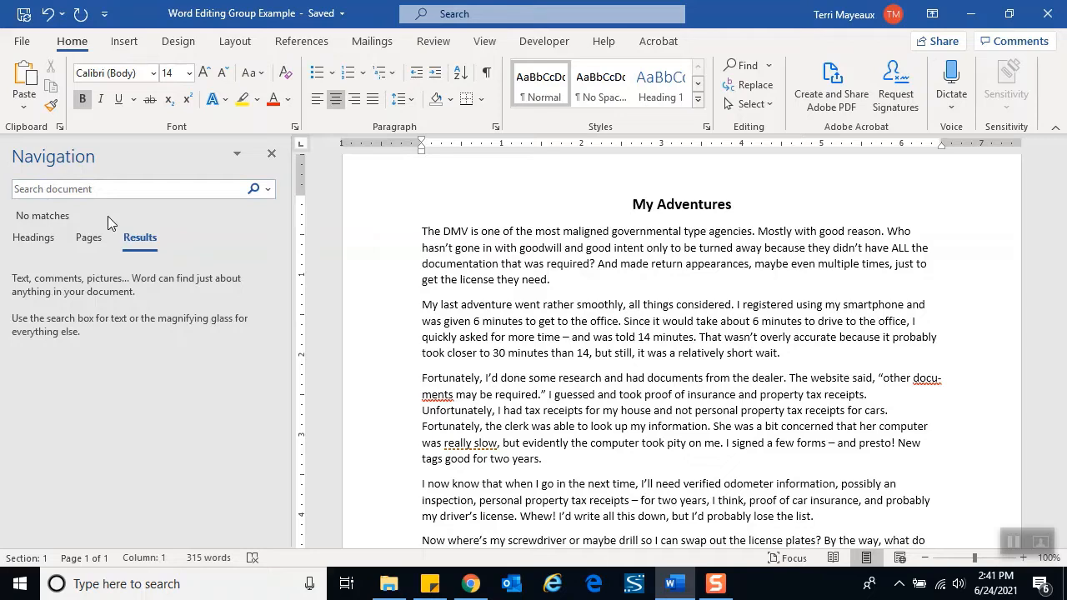
Turn on the Sounds like (English) find option
click(269, 191)
click(275, 213)
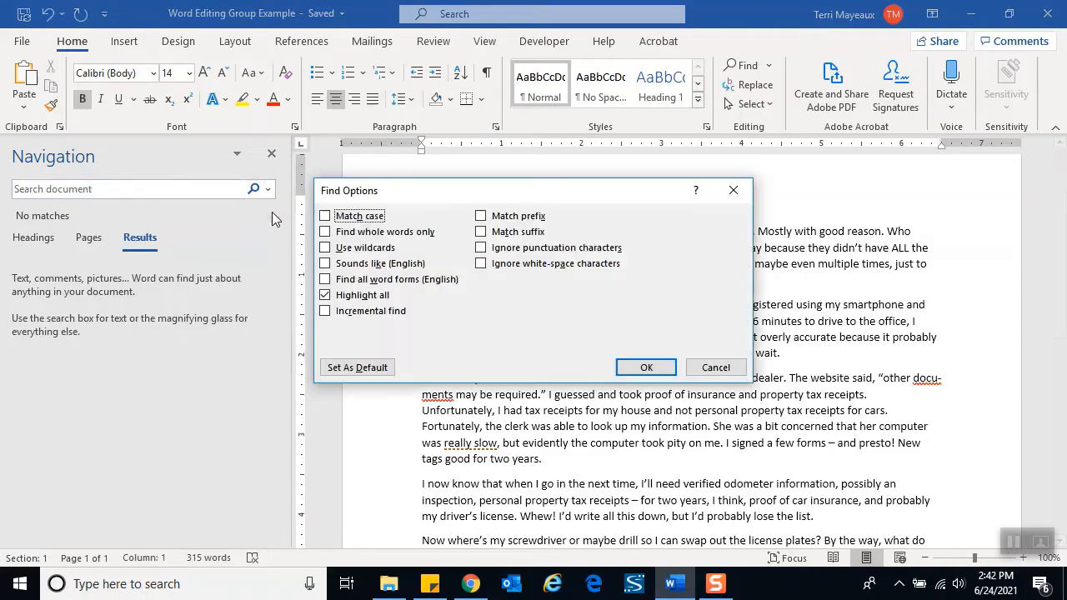
click(327, 266)
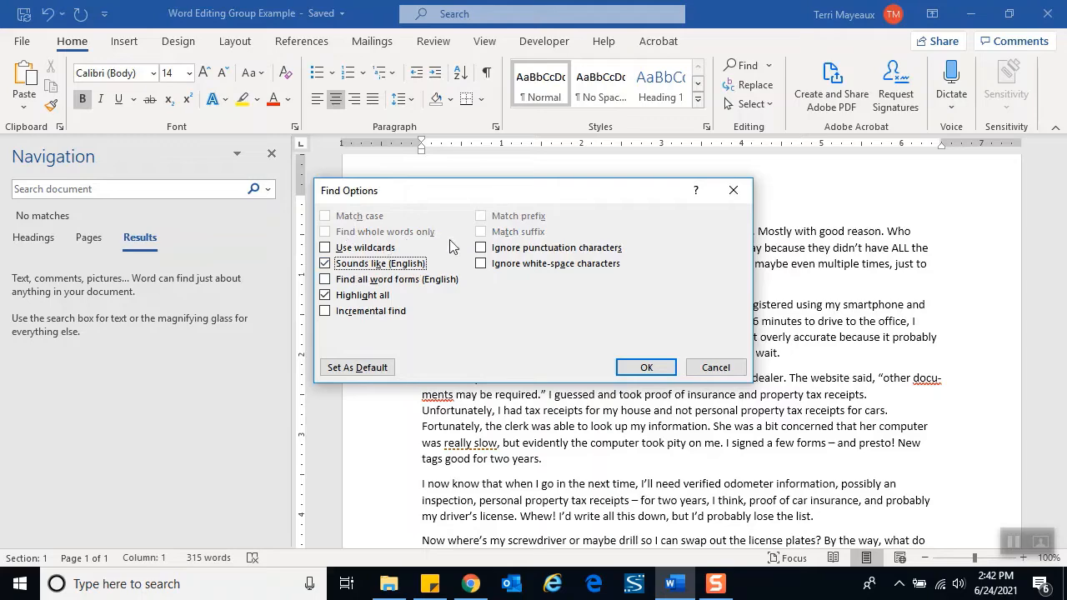
click(626, 369)
Search the document for words that sound like "who" and clear the search
click(27, 190)
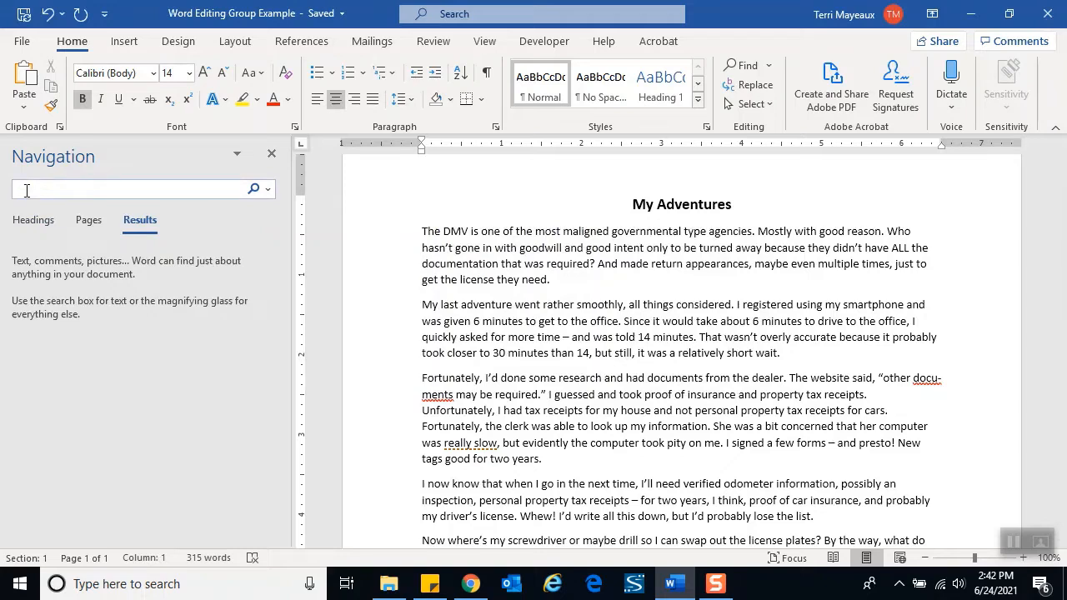
text(who)
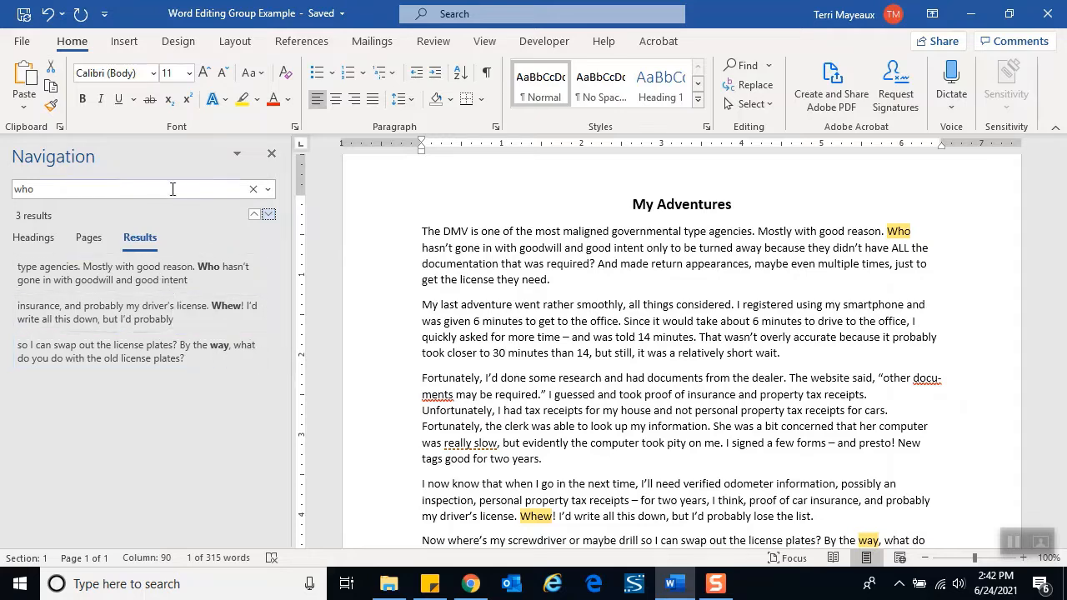
click(252, 191)
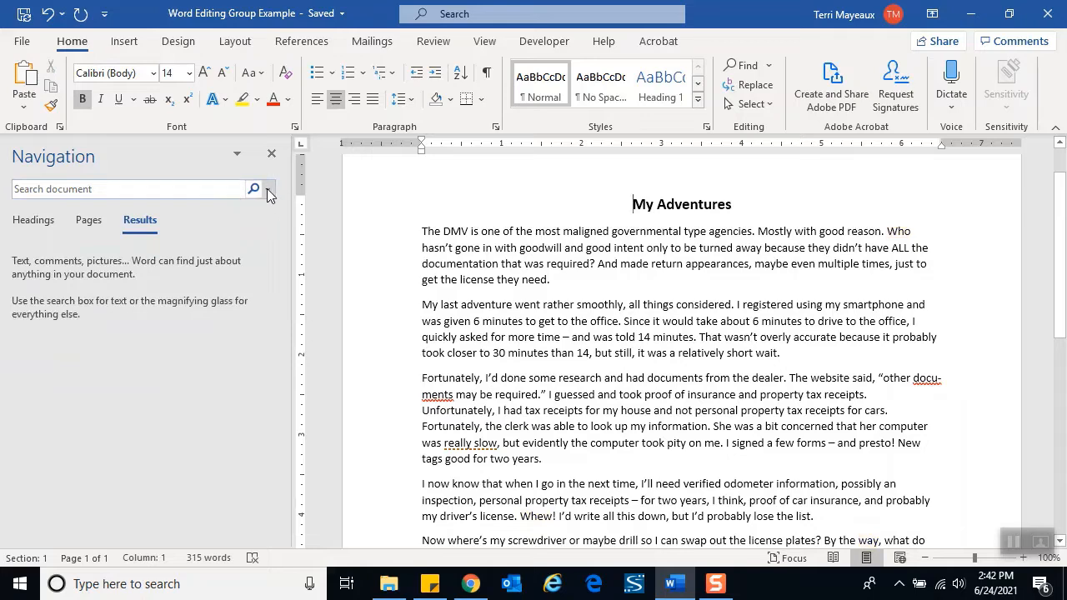
Turn off the Sounds like (English) find option and turn on Find all word forms (English)
click(267, 190)
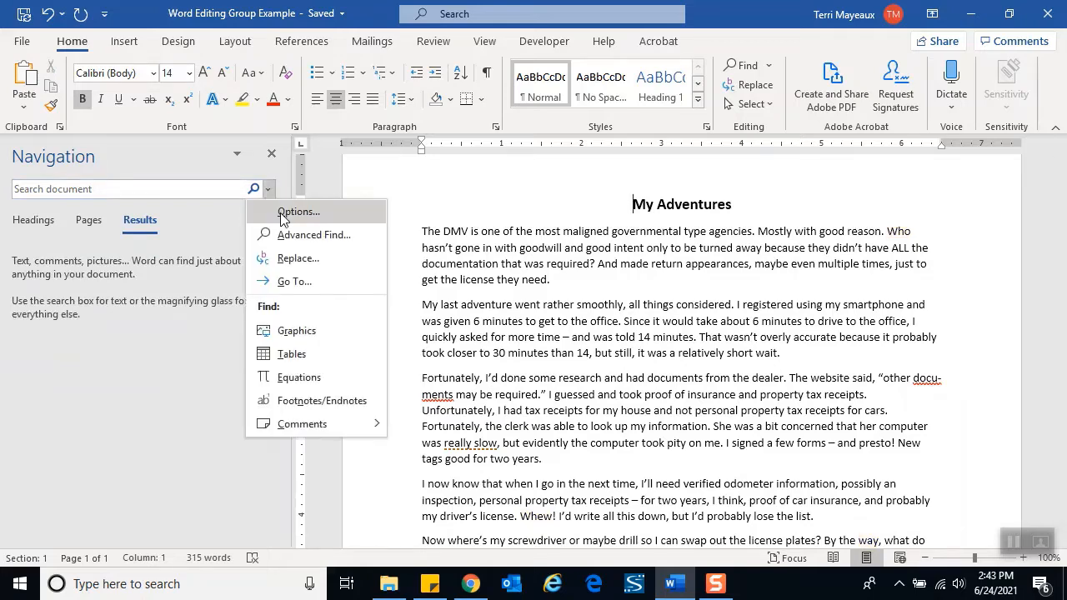
click(280, 211)
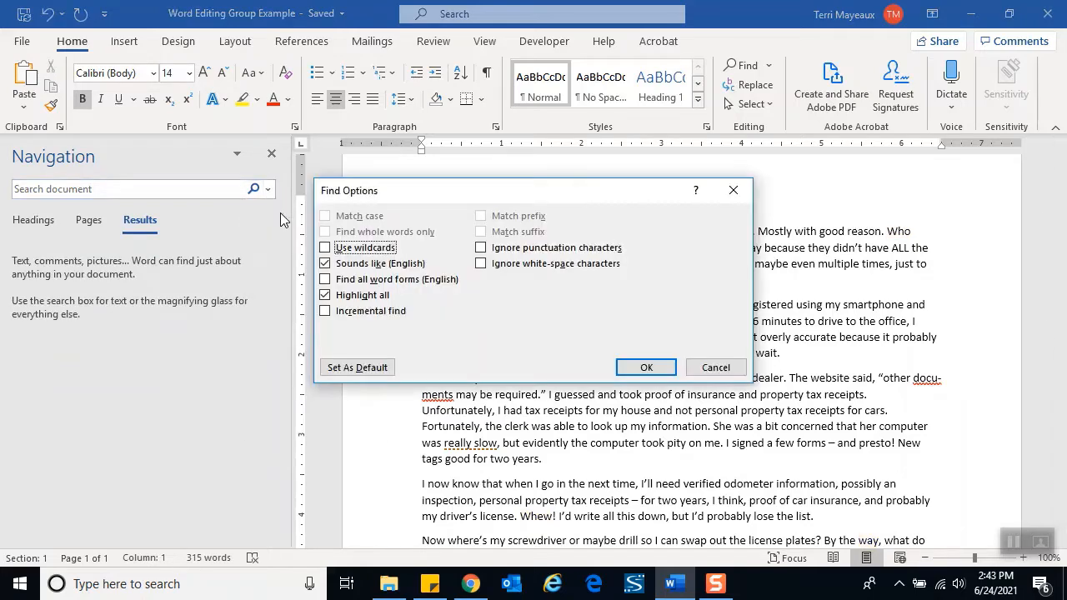
click(325, 263)
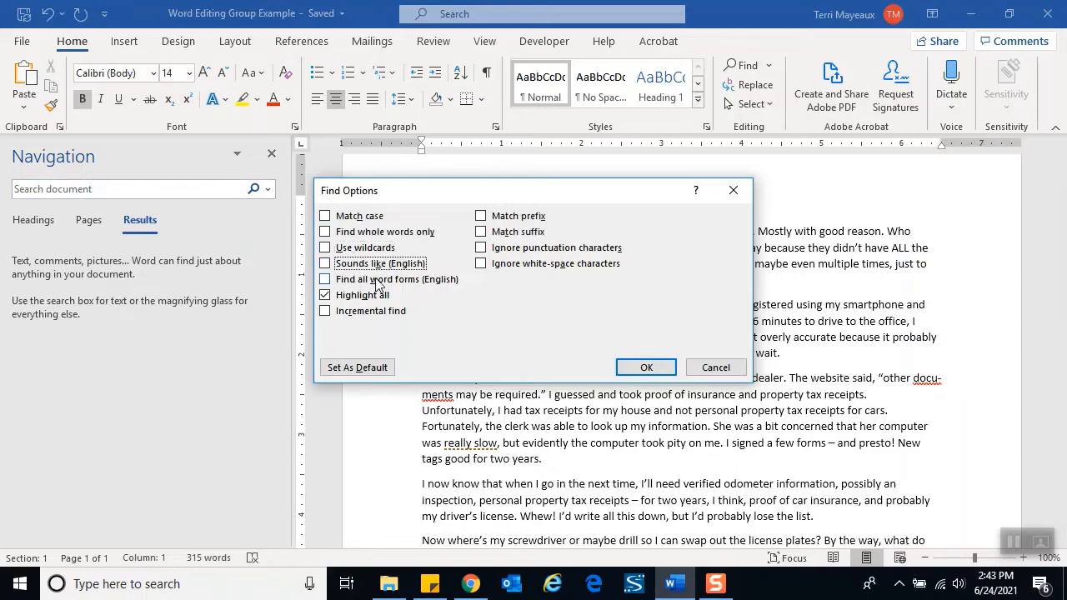
click(325, 280)
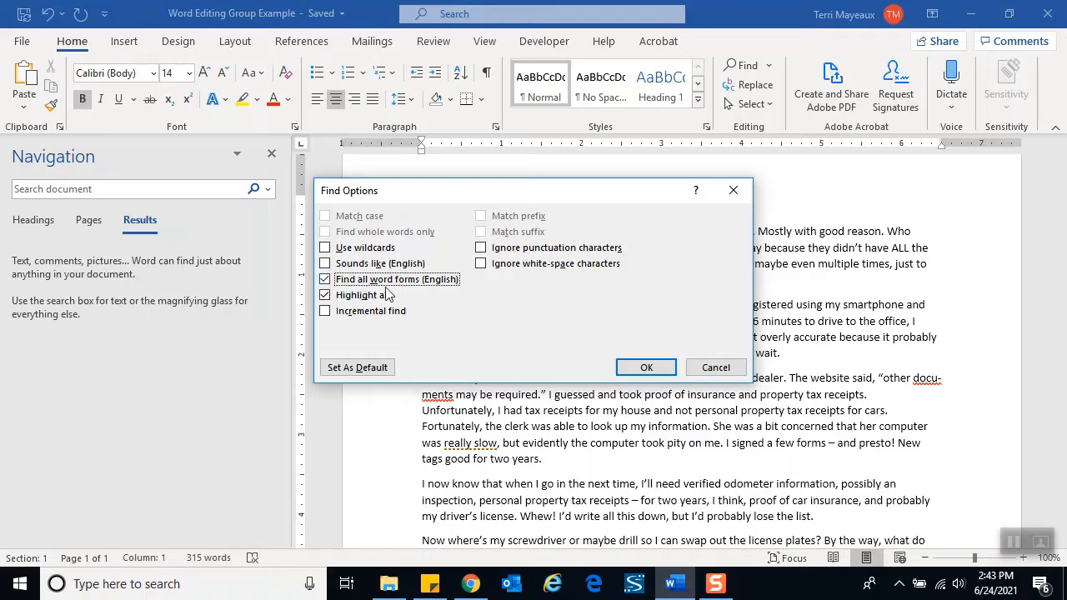
click(647, 368)
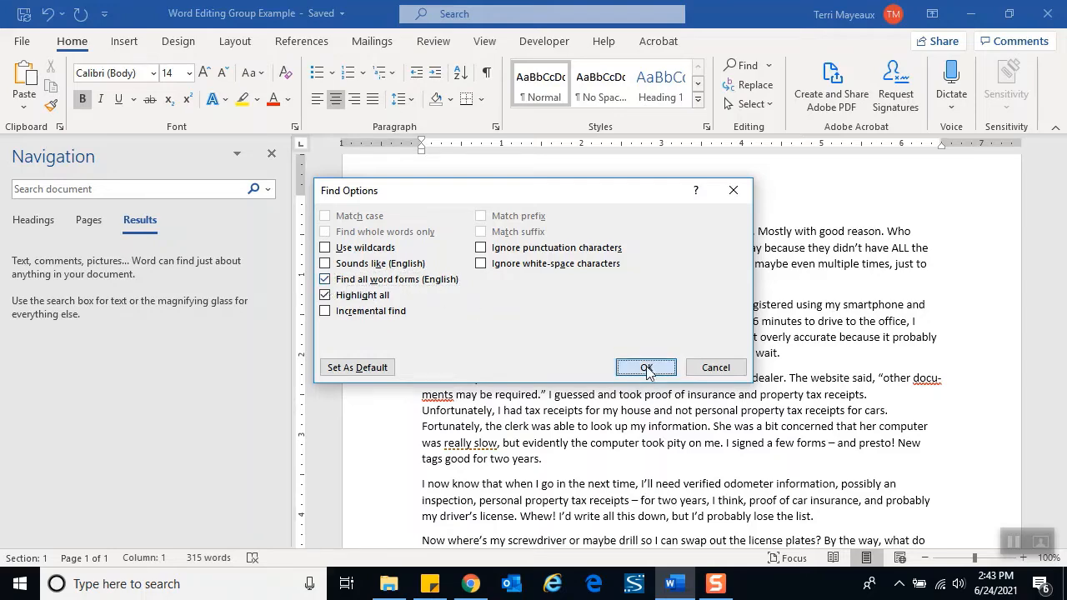
Search the document for all word forms of "is", look through the results, and clear the search
click(26, 189)
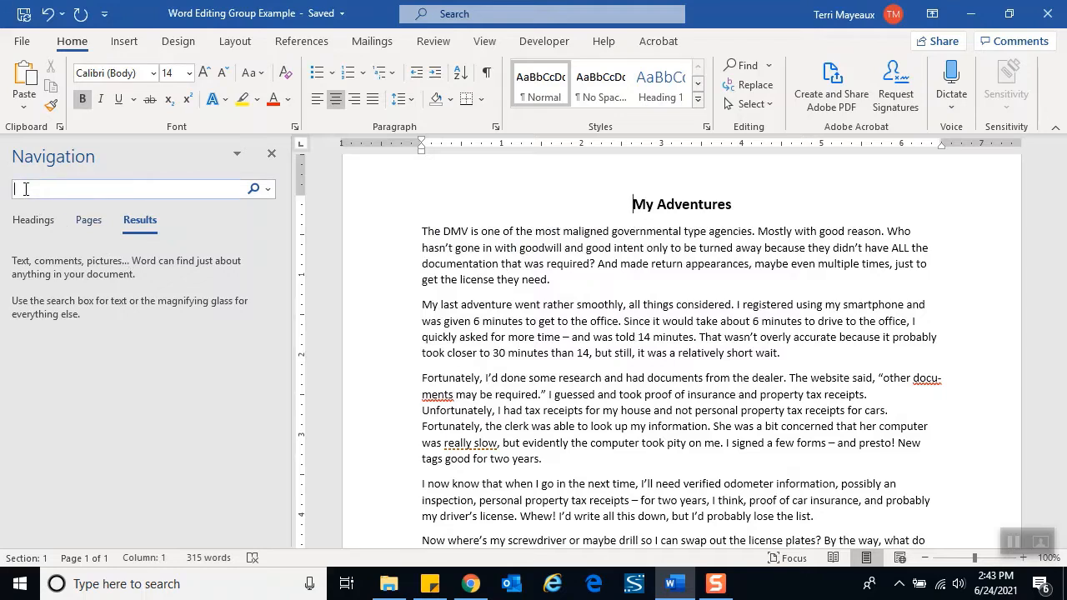
text(is)
key(Return)
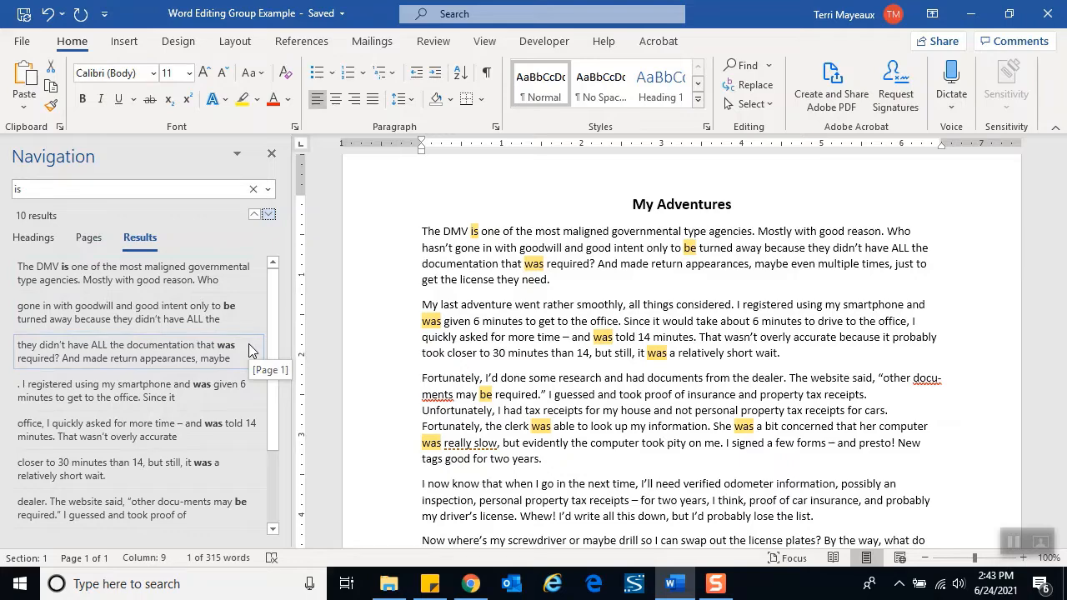
mouse_move(273, 337)
mouse_down()
mouse_move(278, 413)
mouse_move(278, 323)
mouse_up()
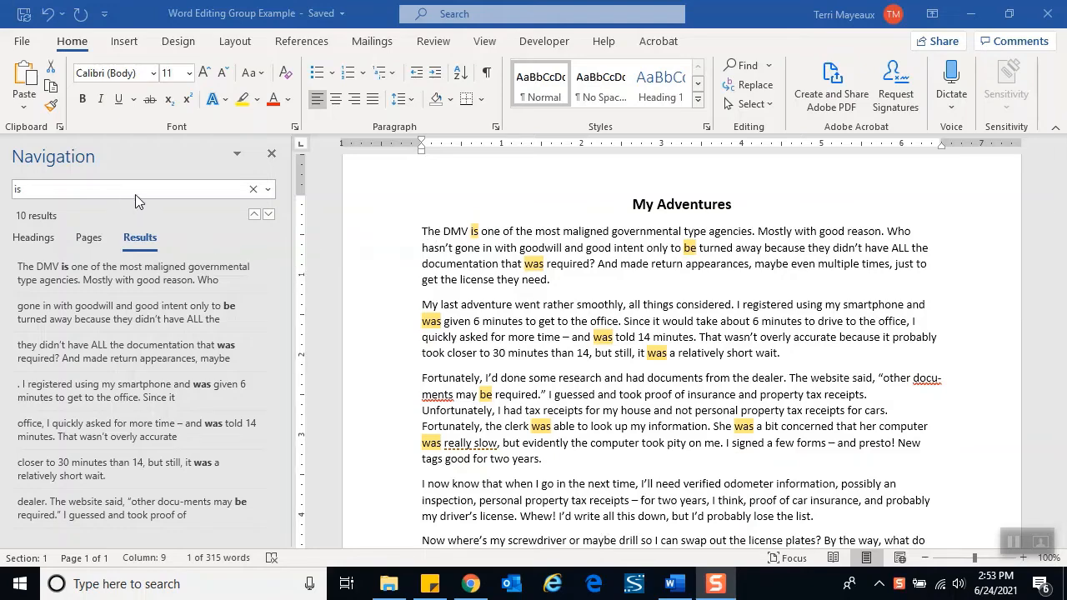
click(251, 191)
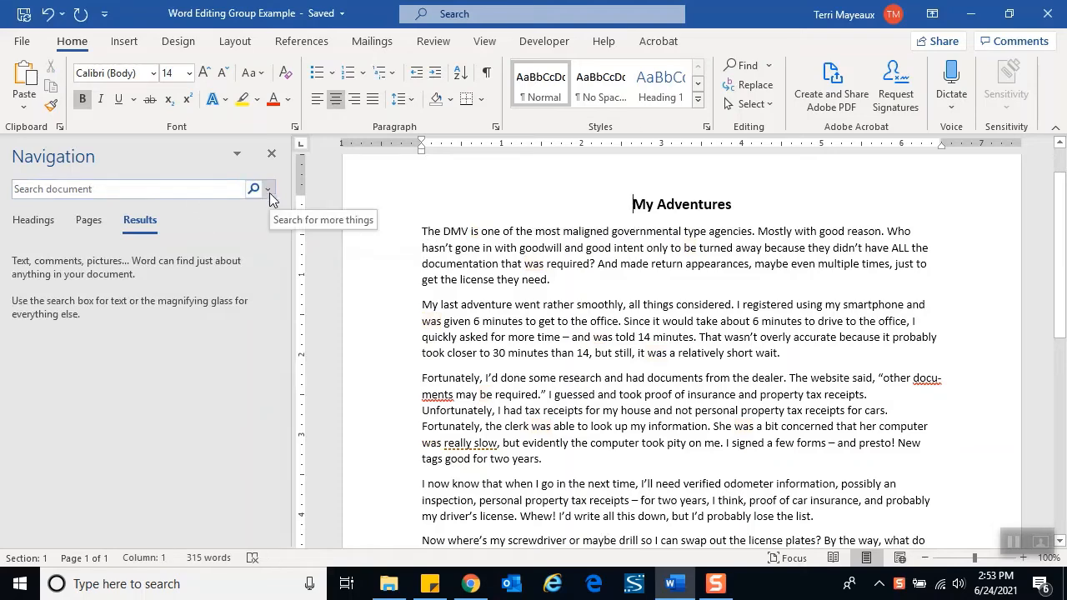
Turn off the Find all word forms (English) option and turn on Match suffix
click(267, 191)
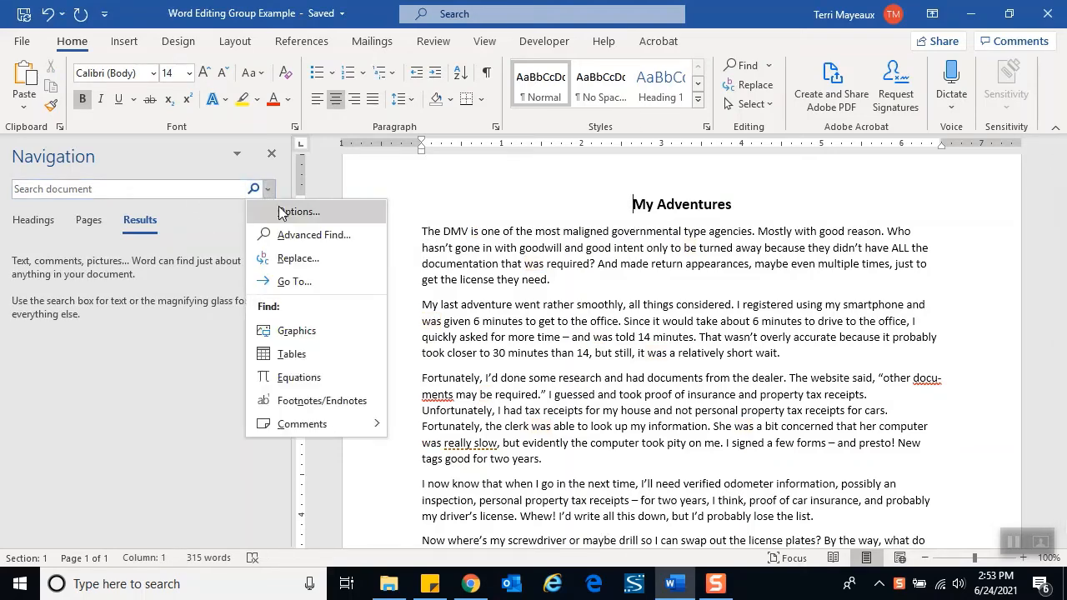
click(279, 207)
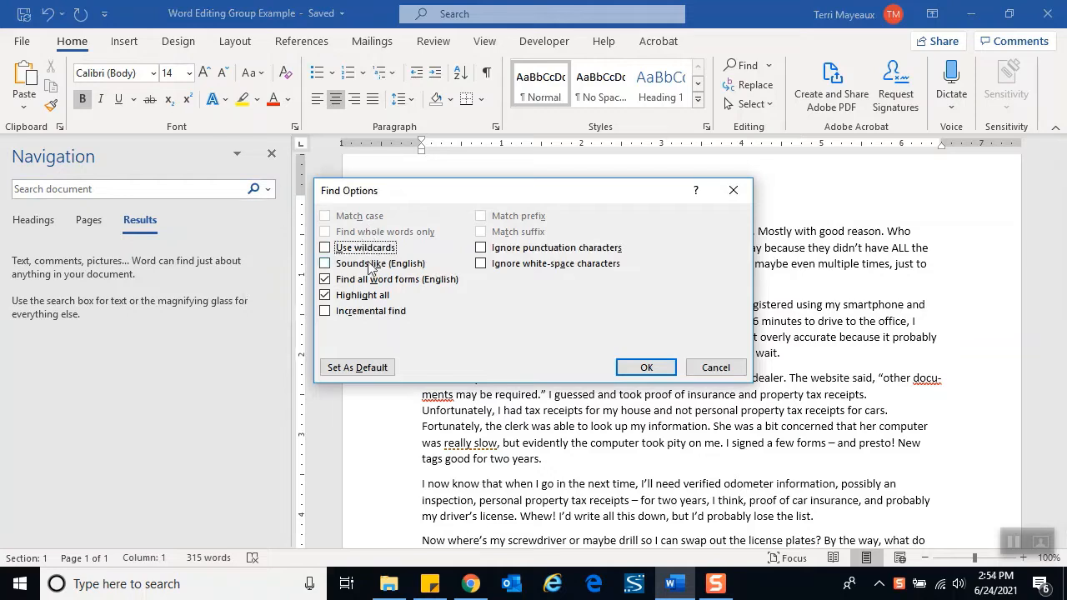
click(326, 280)
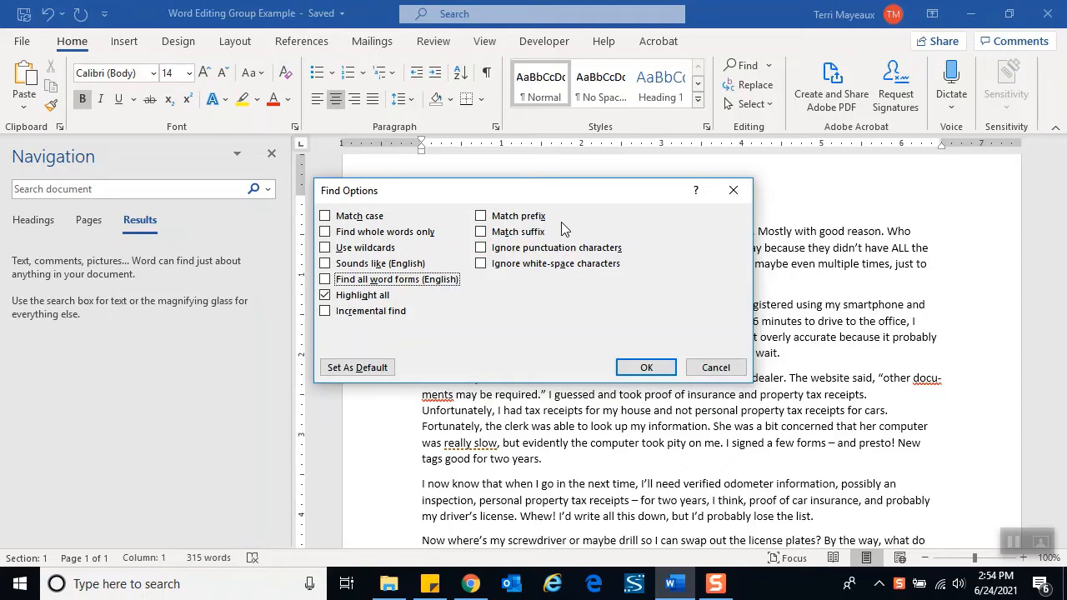
click(481, 233)
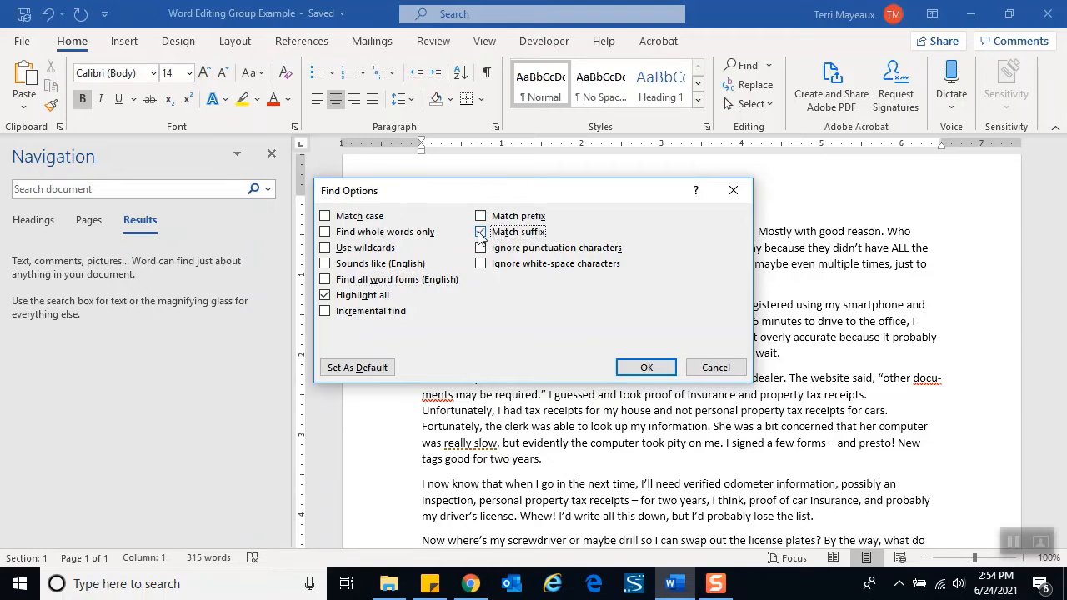
click(646, 369)
Search the document for words ending in the suffix "al"
click(35, 191)
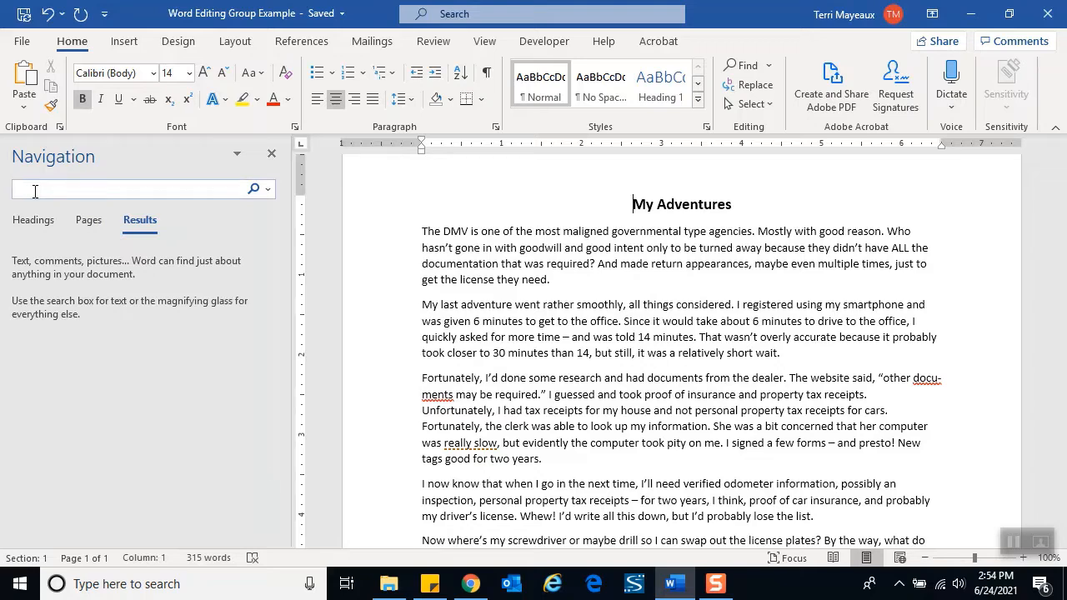
text(al)
click(252, 190)
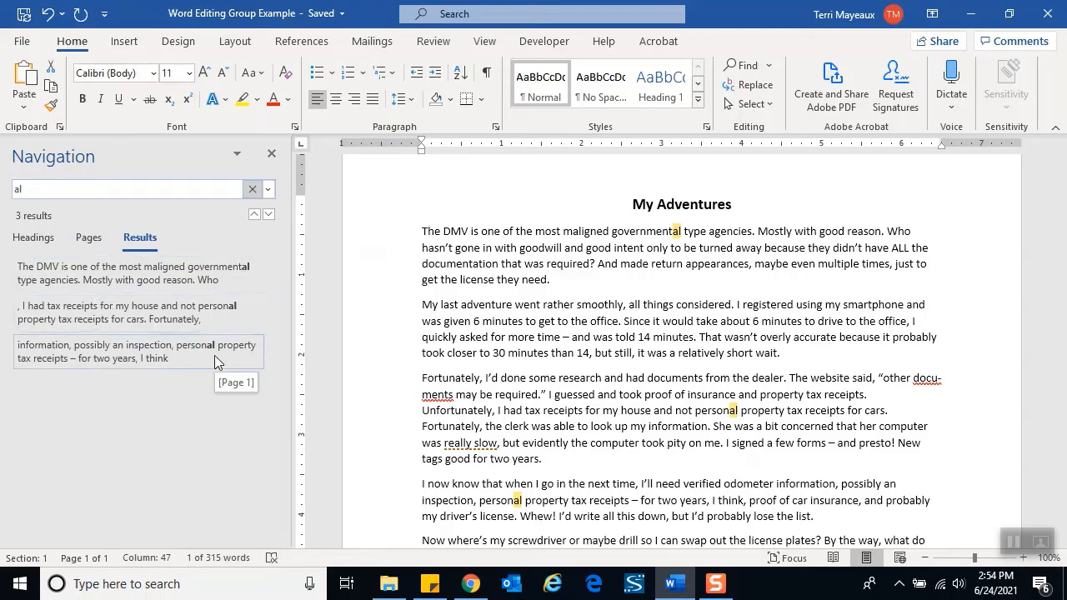
Turn off the Match suffix find option
click(268, 191)
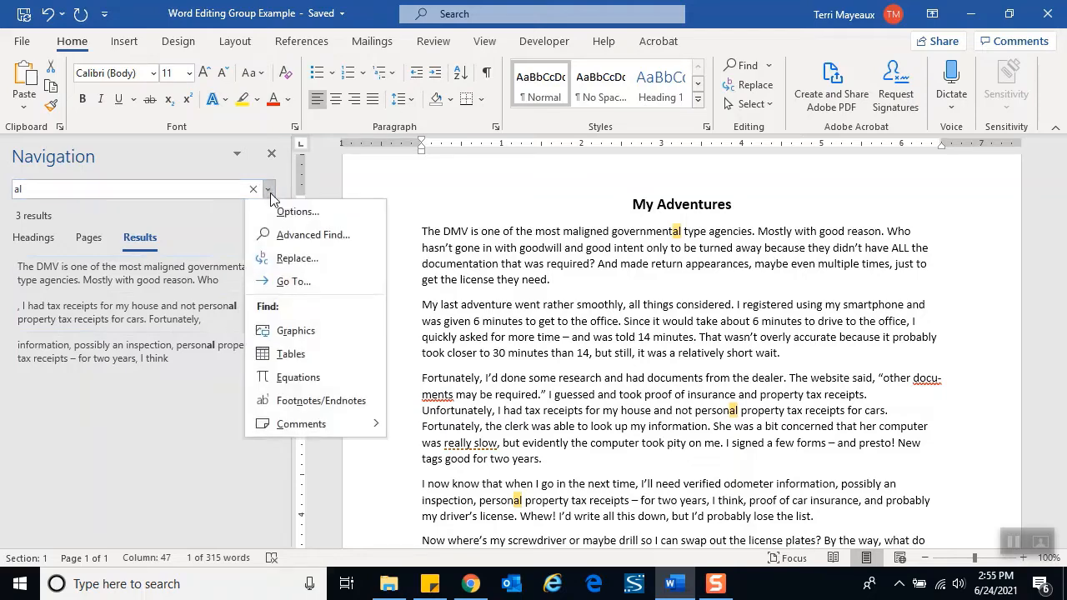
click(298, 214)
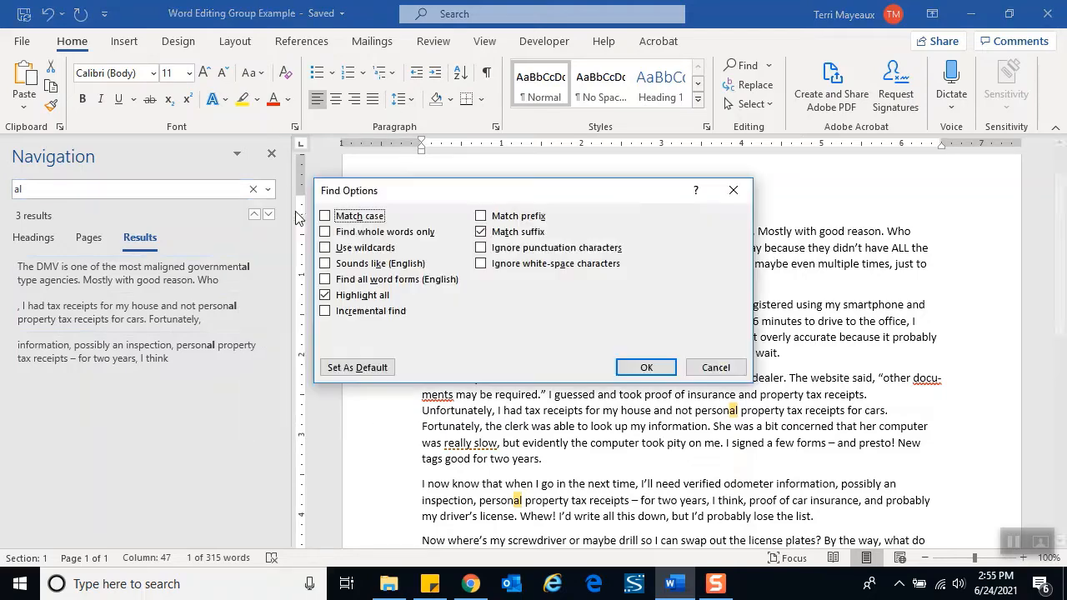
click(480, 232)
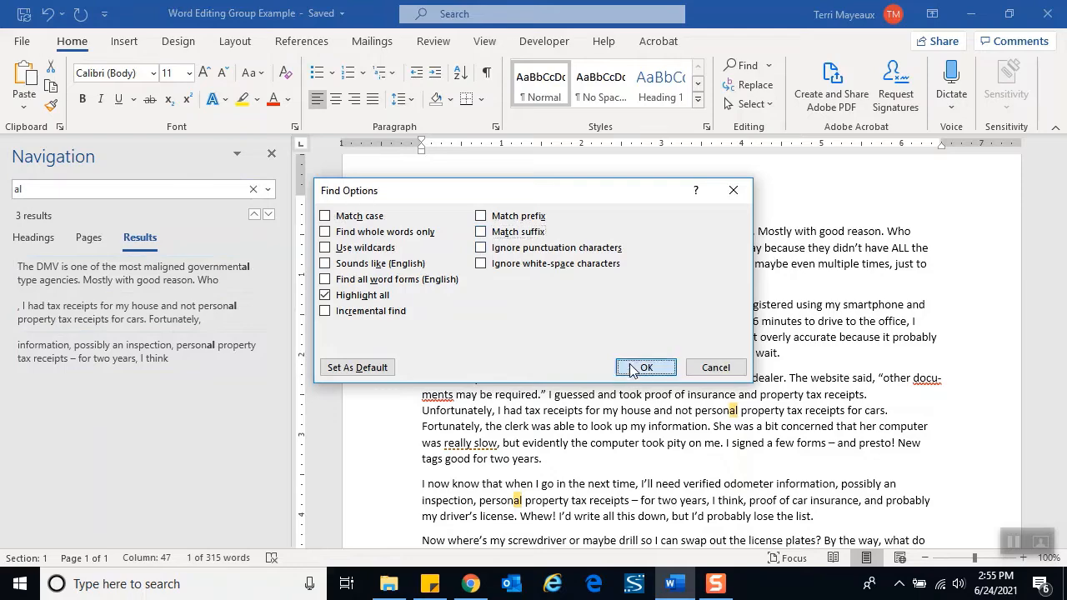
click(641, 367)
Search the document for "al" without suffix matching and look through the list of results
click(53, 189)
text(al)
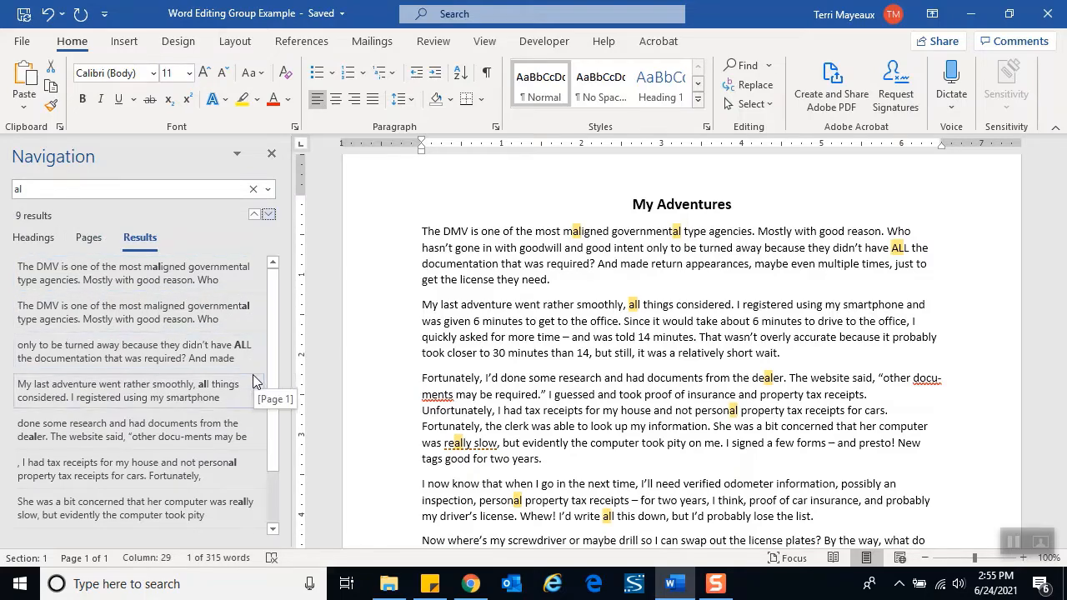
scroll(276, 404, down, 2)
scroll(267, 424, down, 1)
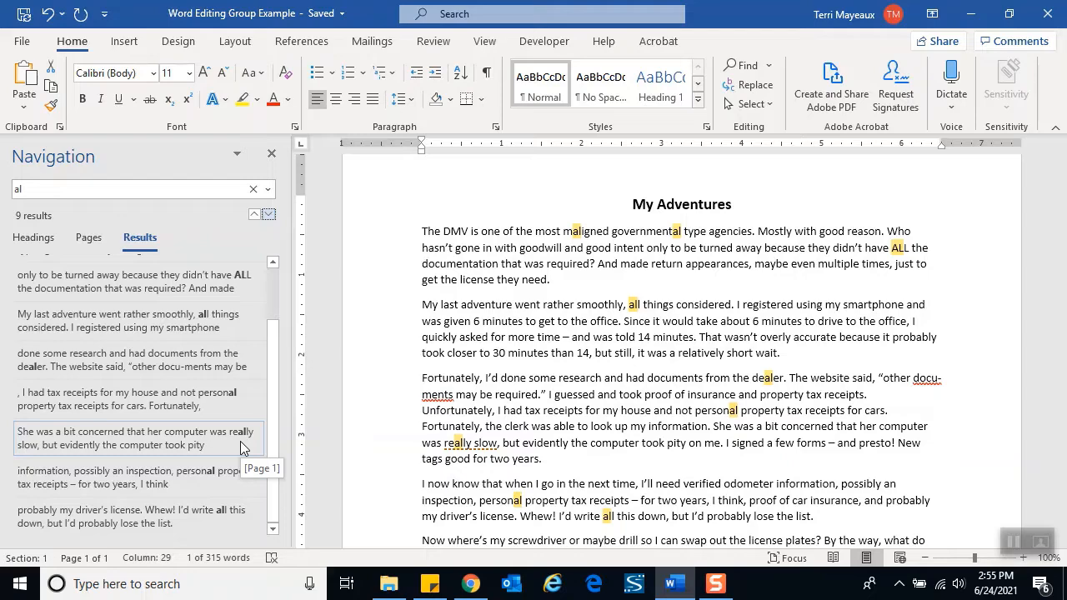
scroll(271, 375, up, 2)
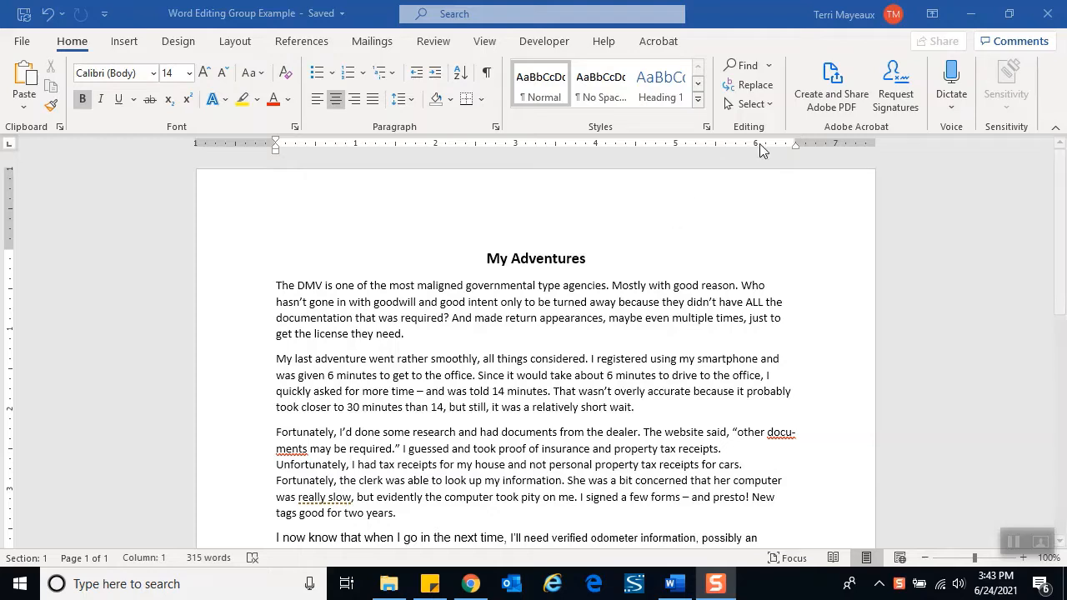
Open Advanced Find, clear the existing search term, and leave the full search options displayed
click(769, 67)
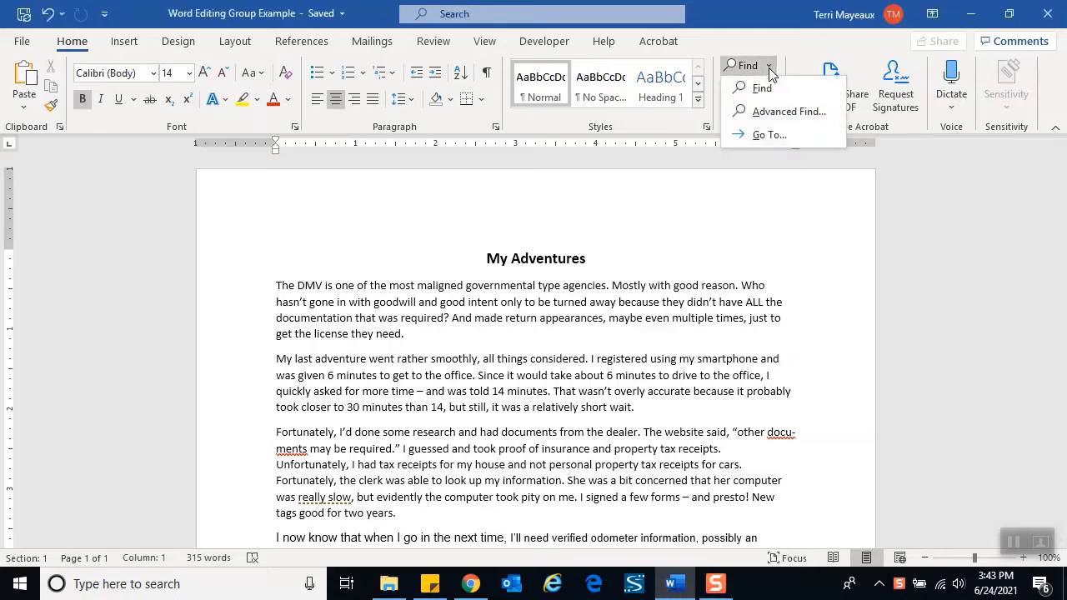
click(771, 113)
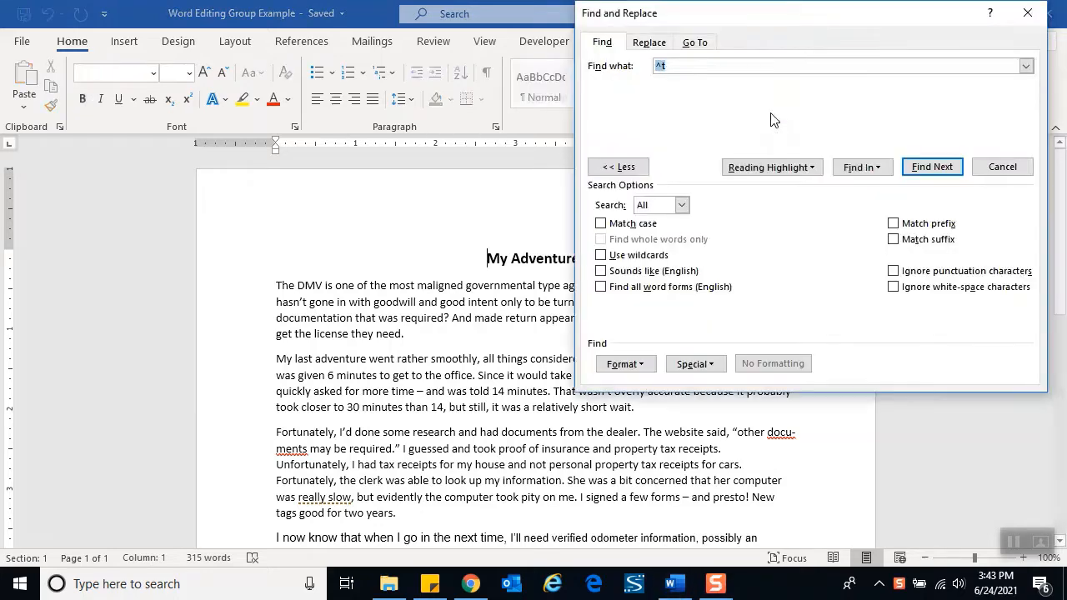
drag(776, 19, 500, 138)
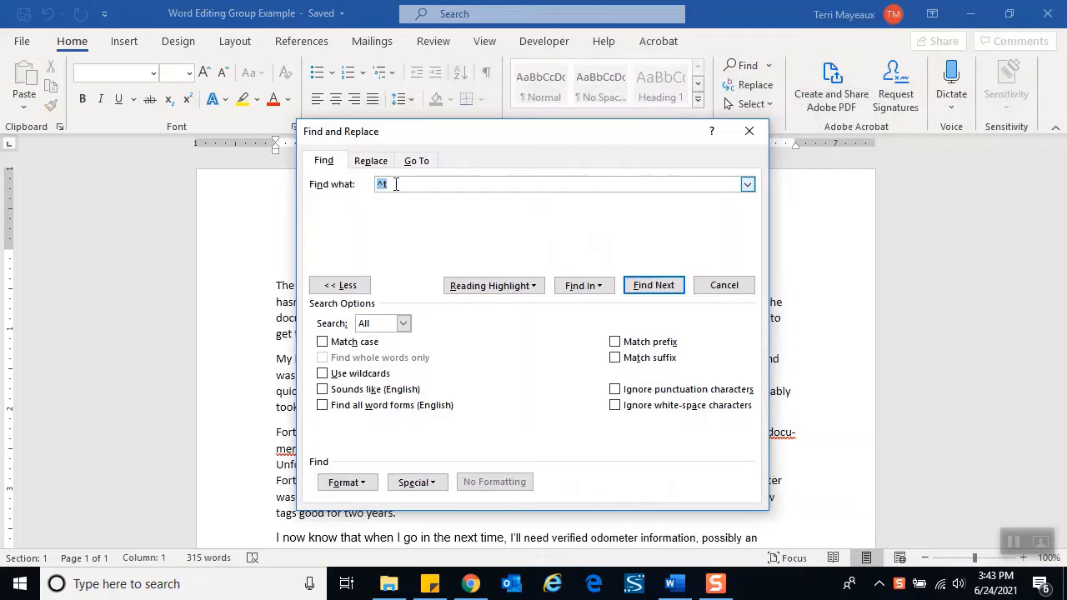
key(Delete)
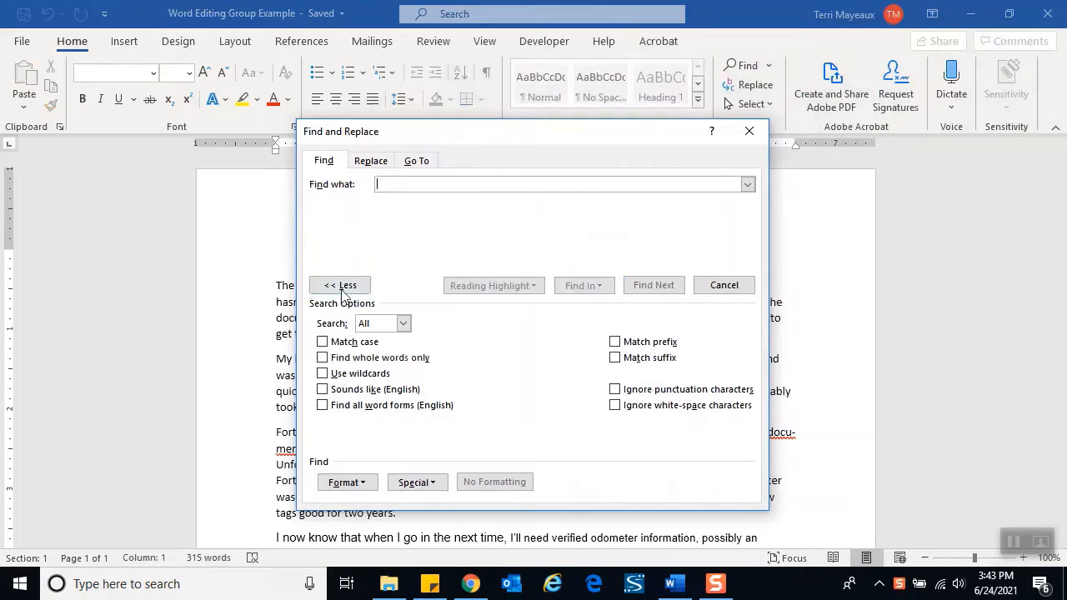
click(341, 288)
drag(526, 134, 496, 174)
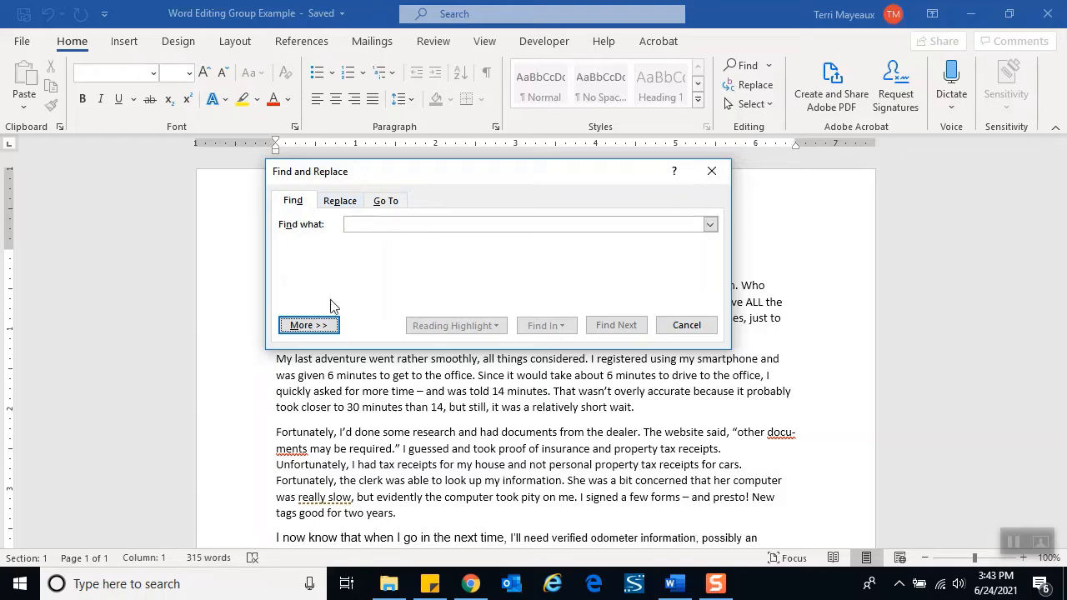
click(321, 326)
drag(428, 178, 433, 96)
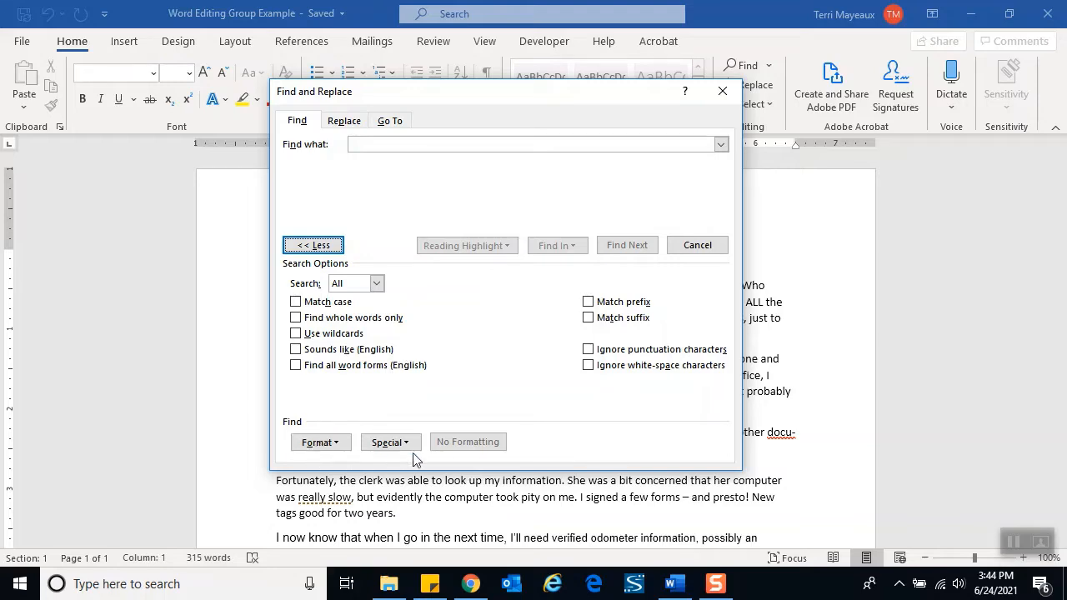
Set the find criteria to text formatted in the Arial font
click(338, 449)
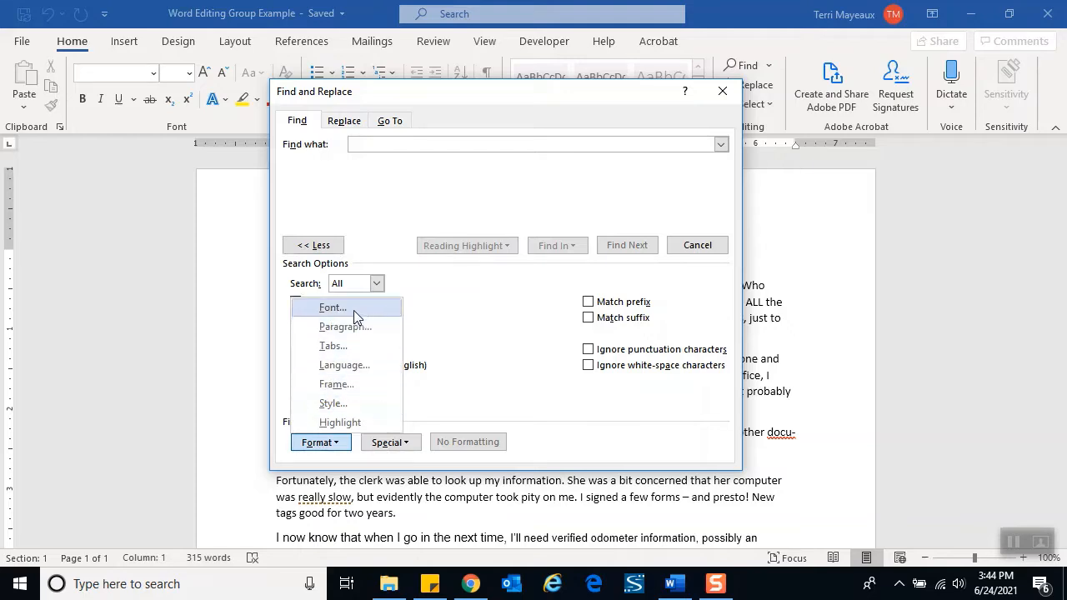
click(326, 308)
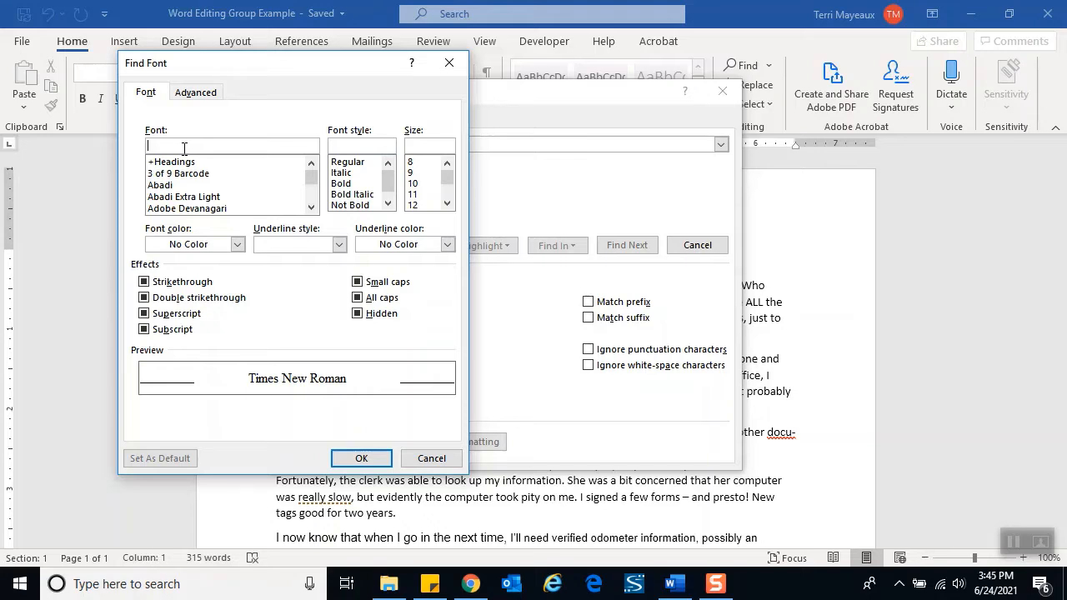
text(ar)
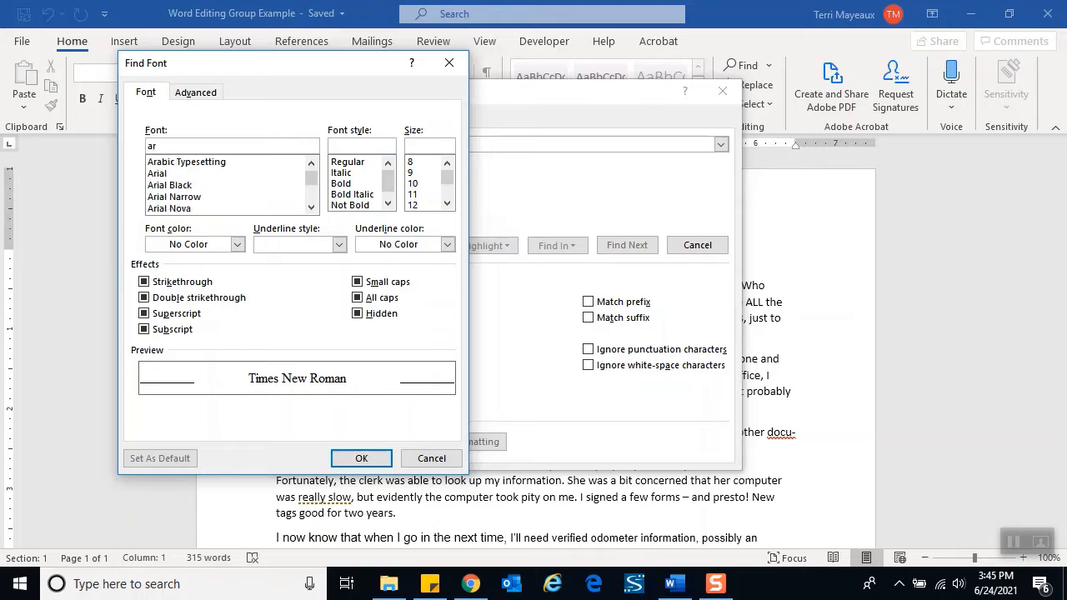
click(162, 174)
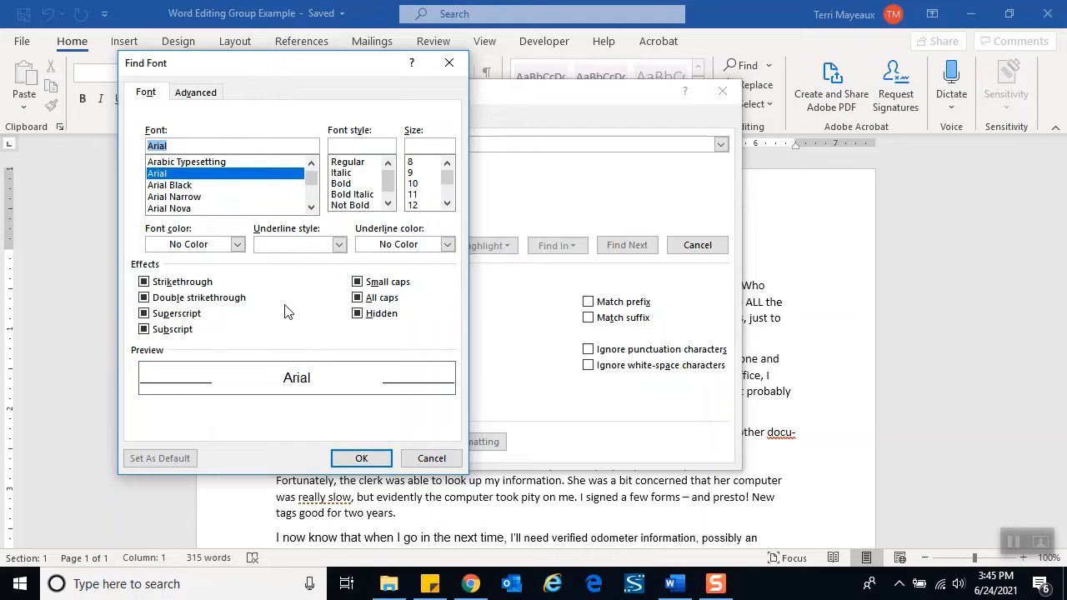
click(365, 458)
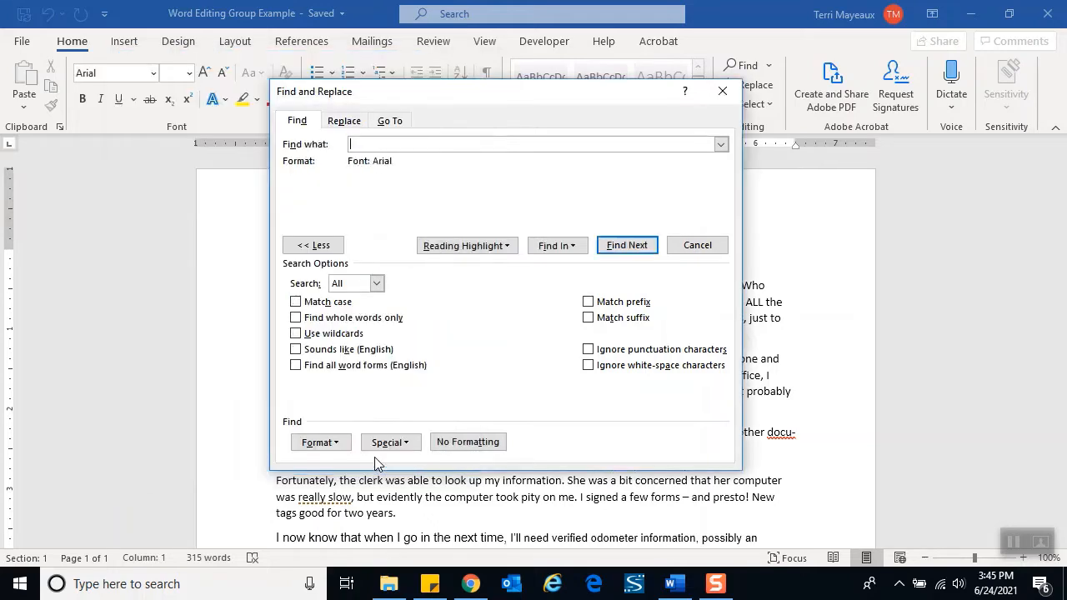
Find the next text formatted in Arial and bring the whole matching passage into view
drag(498, 100, 805, 34)
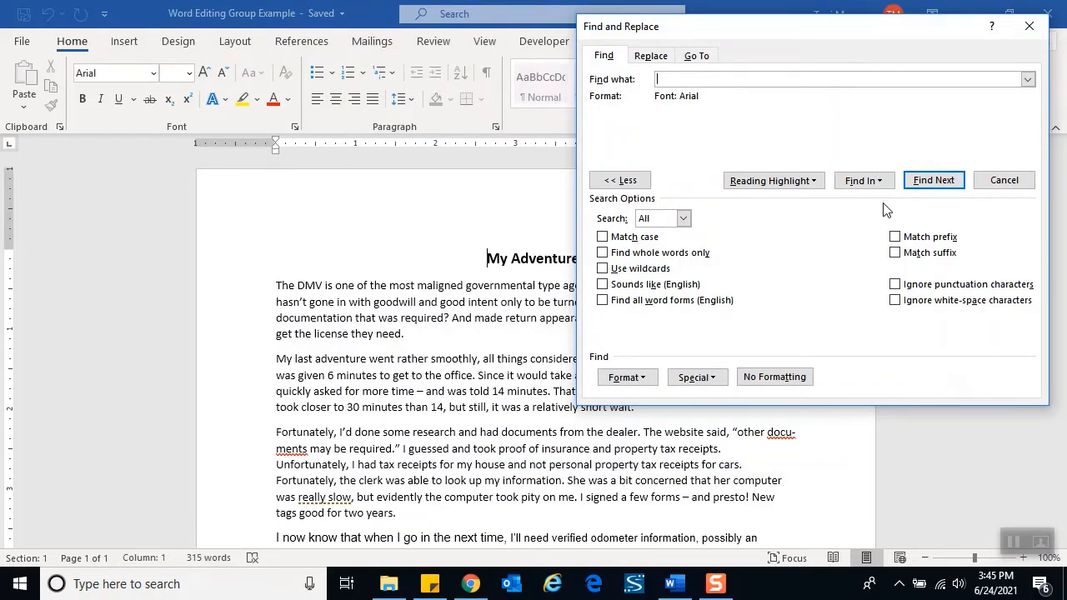
click(934, 183)
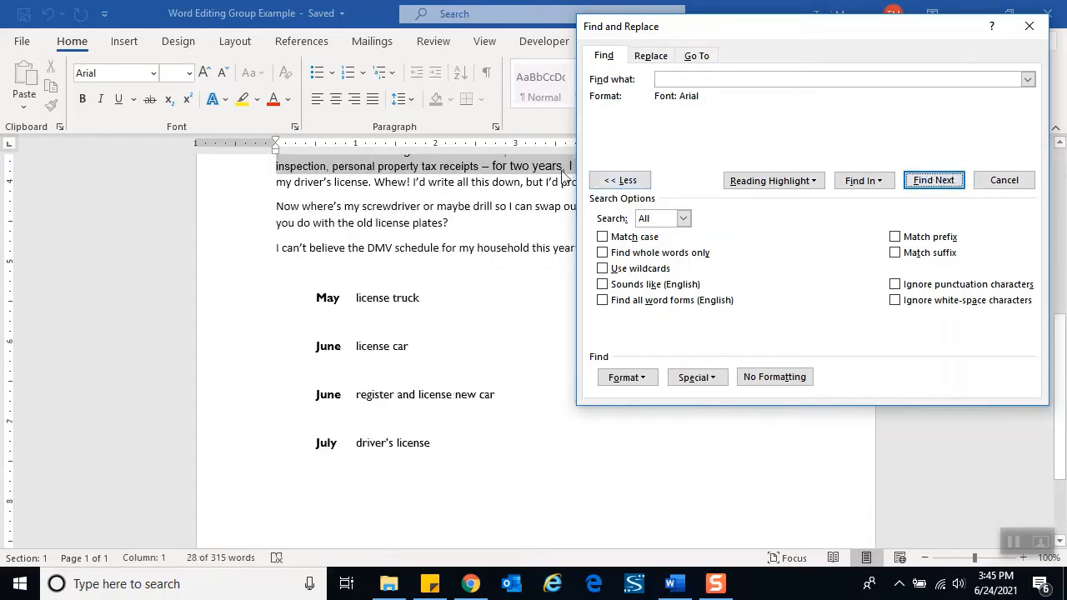
drag(803, 31, 811, 227)
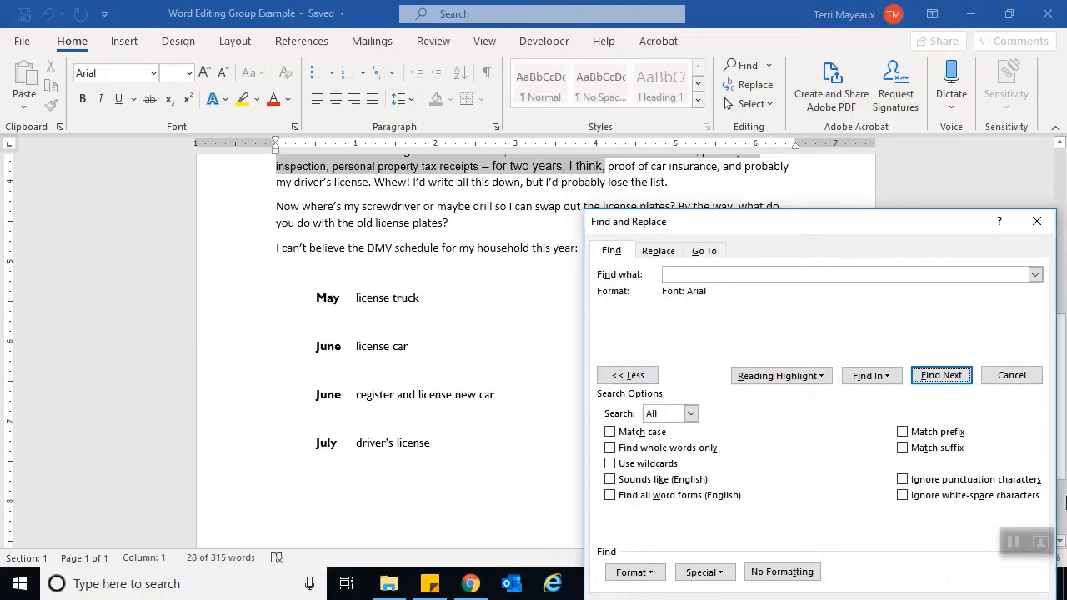
click(1059, 150)
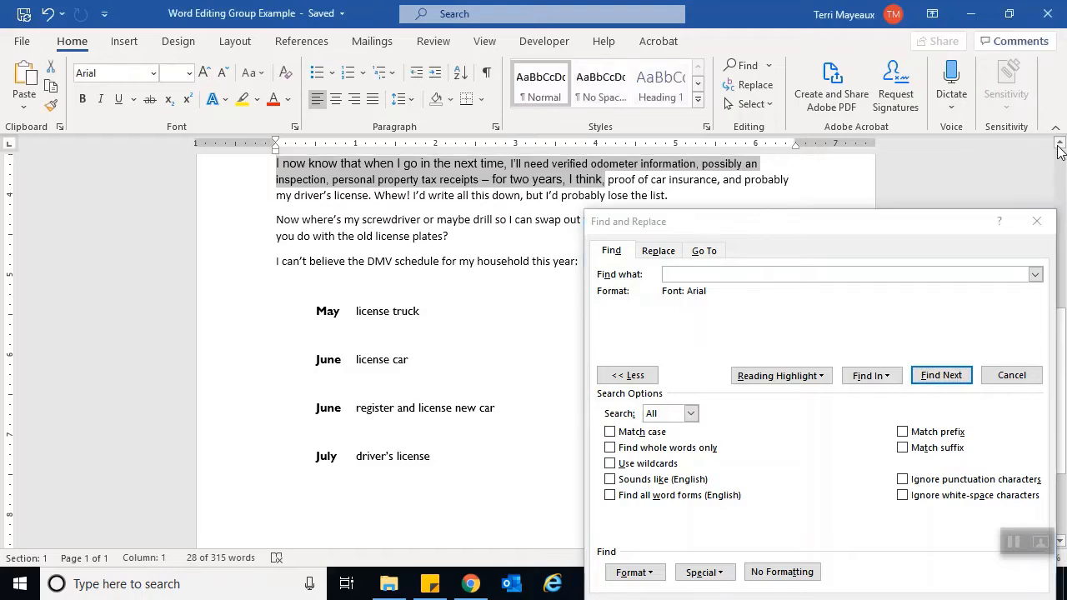
click(1060, 150)
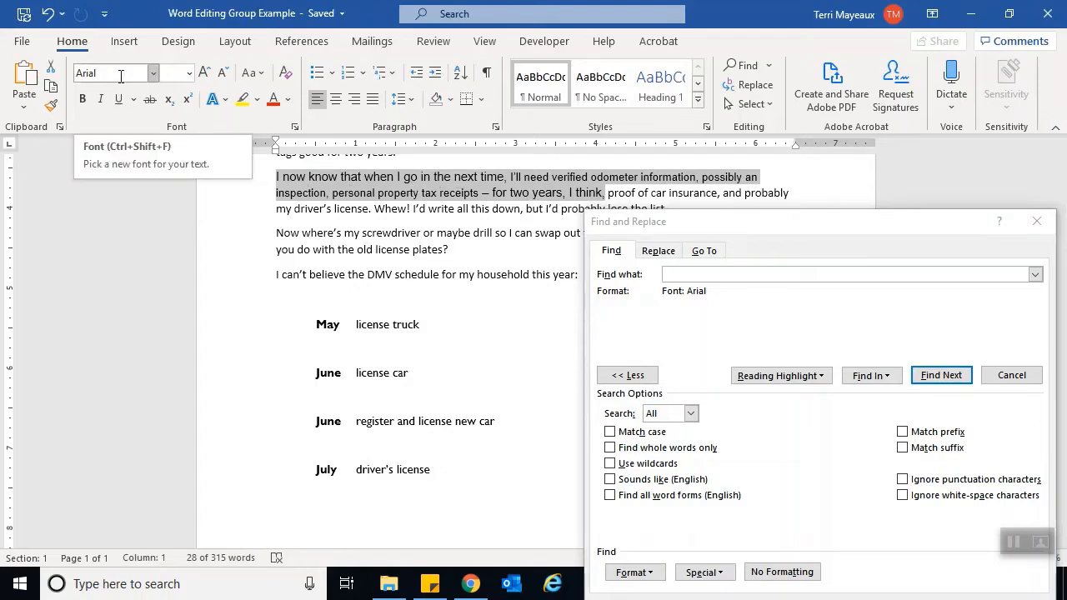
Remove the Arial font formatting from the find criteria
click(719, 229)
drag(719, 229, 642, 136)
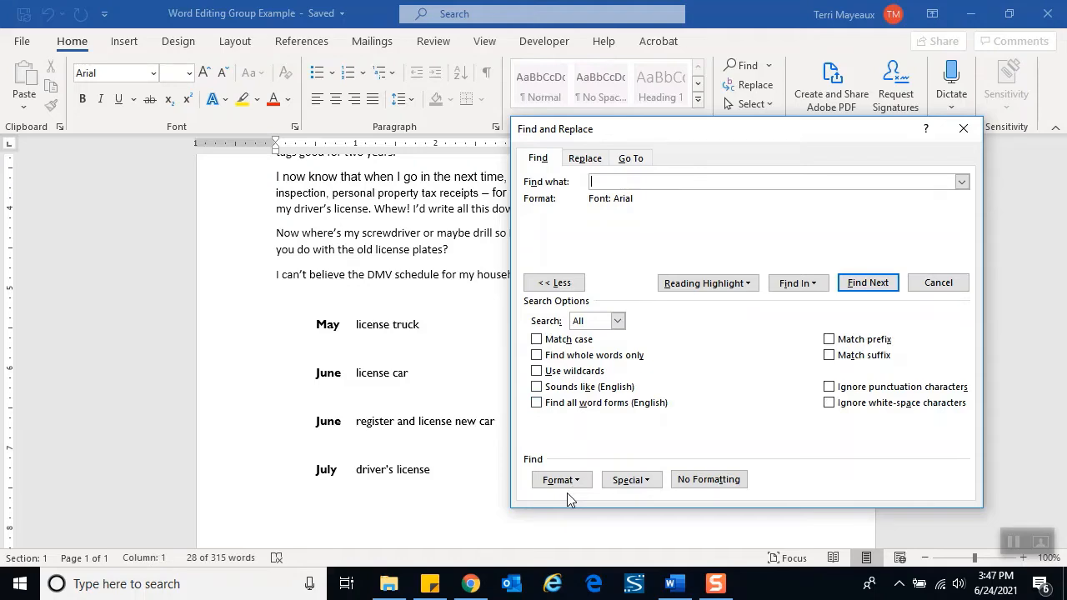
click(710, 483)
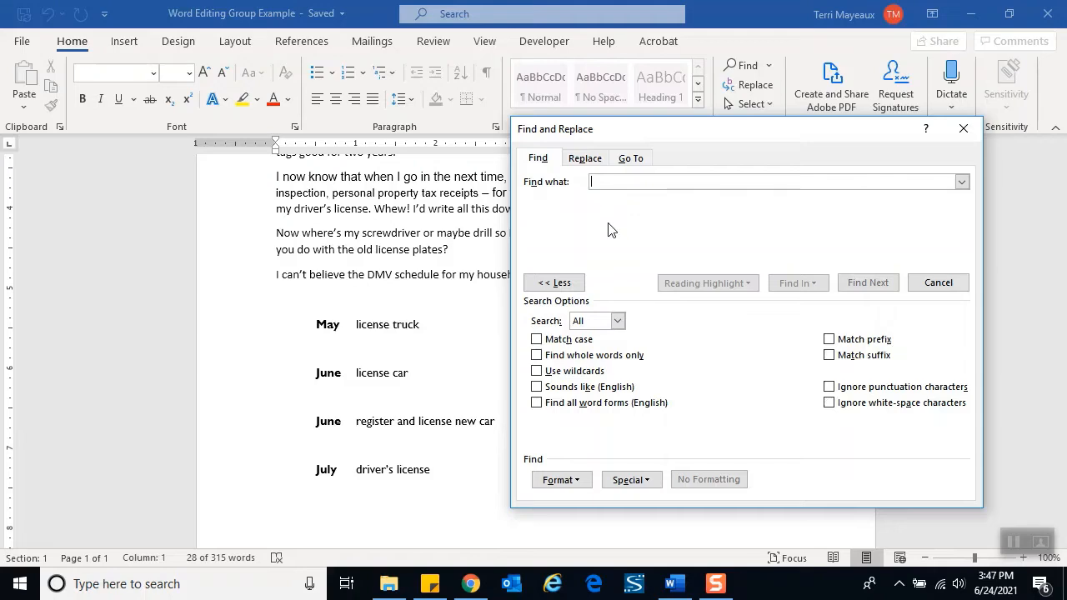
Find the next Tab Character (^t) in the document and close the Find and Replace dialog
click(631, 480)
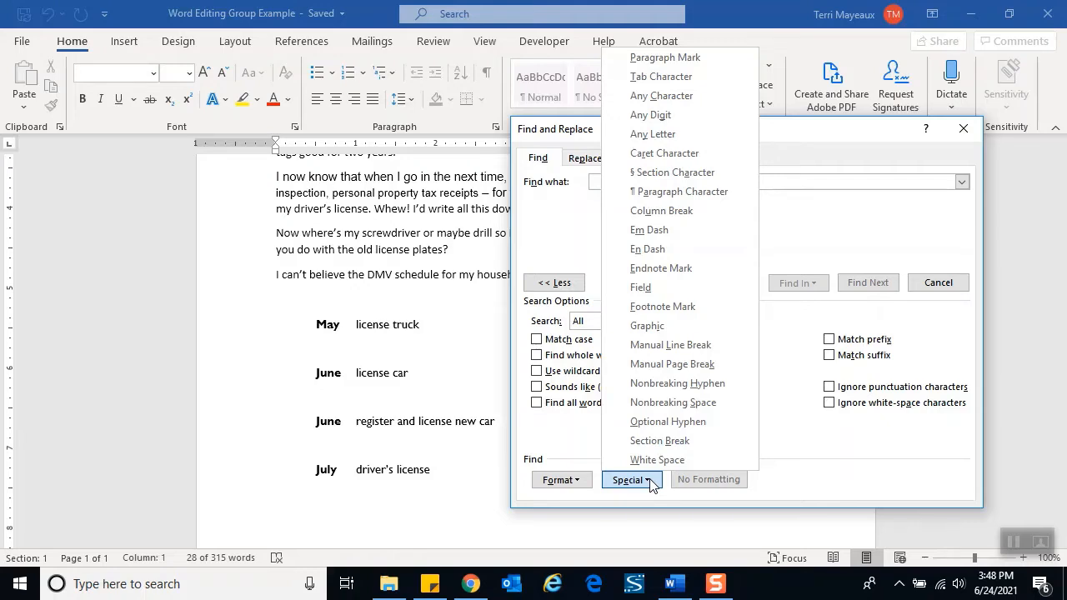
click(672, 81)
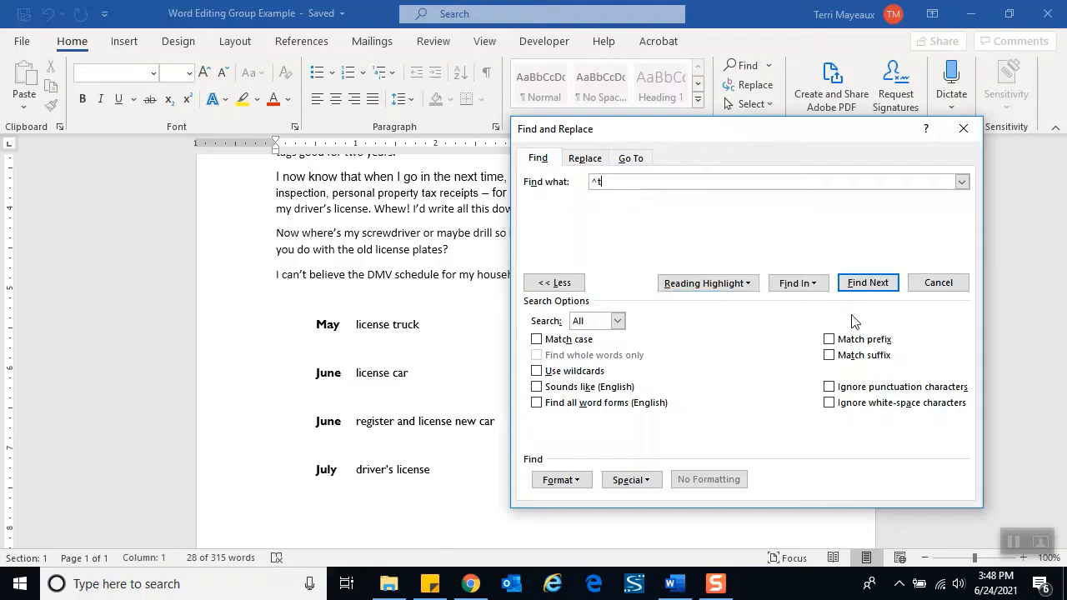
click(882, 289)
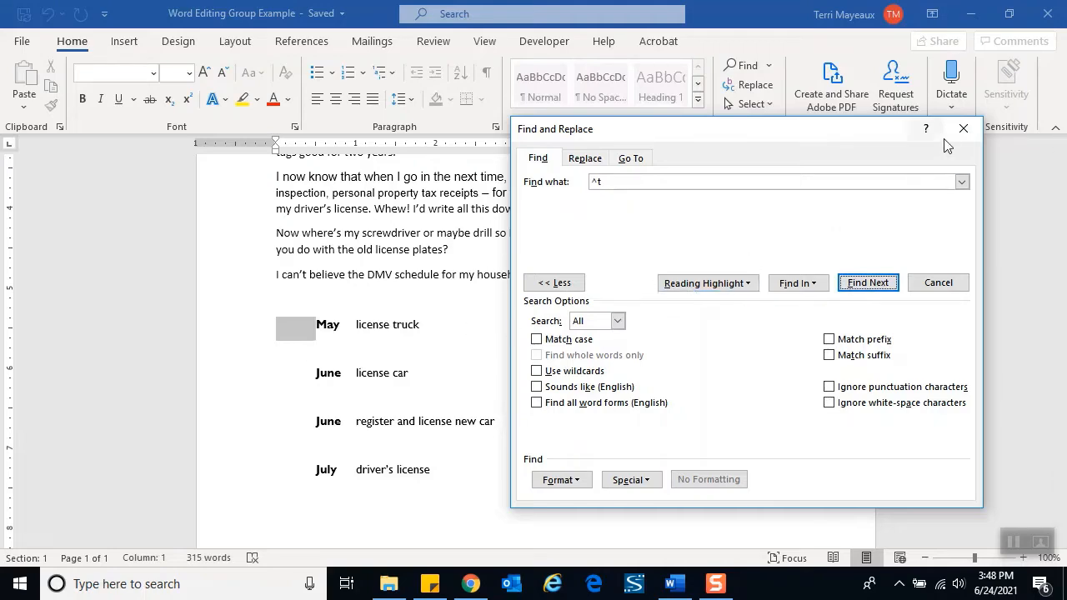
click(962, 127)
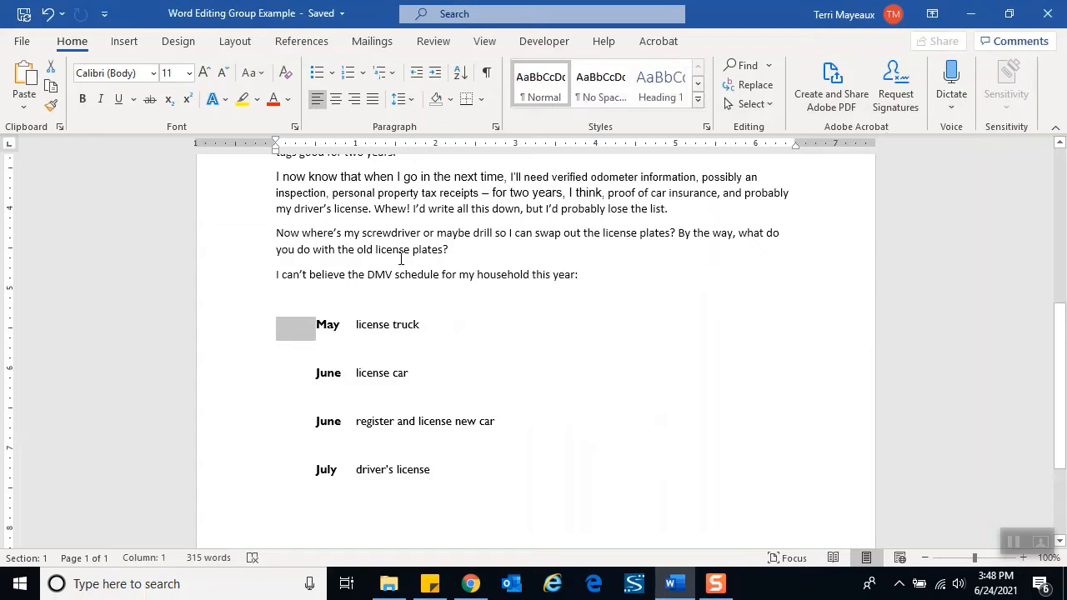
Show the document's formatting marks and use Advanced Find to step through the following Tab Character (^t) matches in the schedule
click(488, 74)
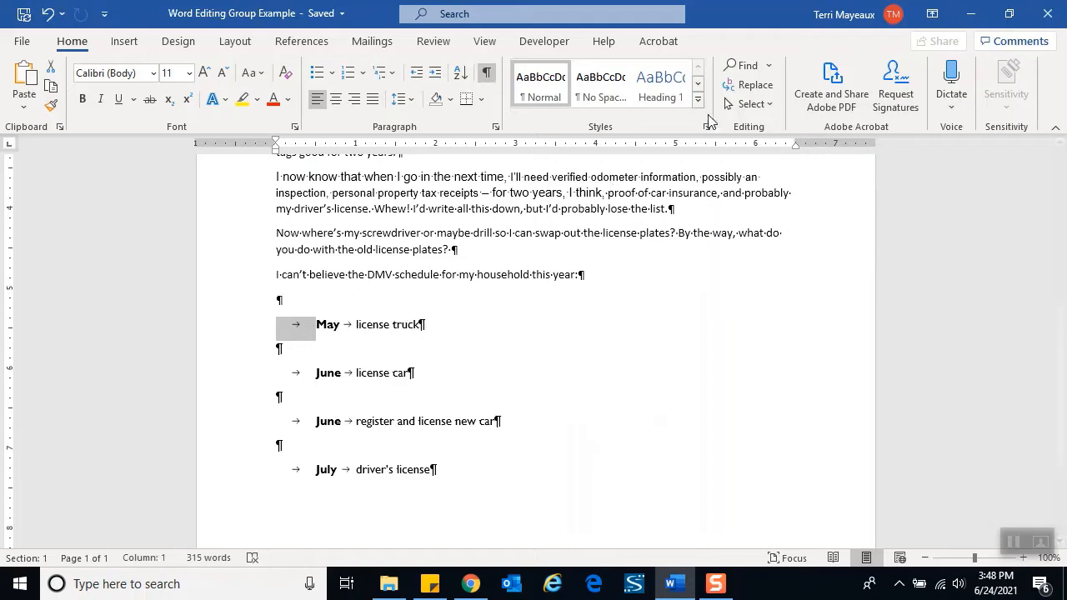
click(768, 66)
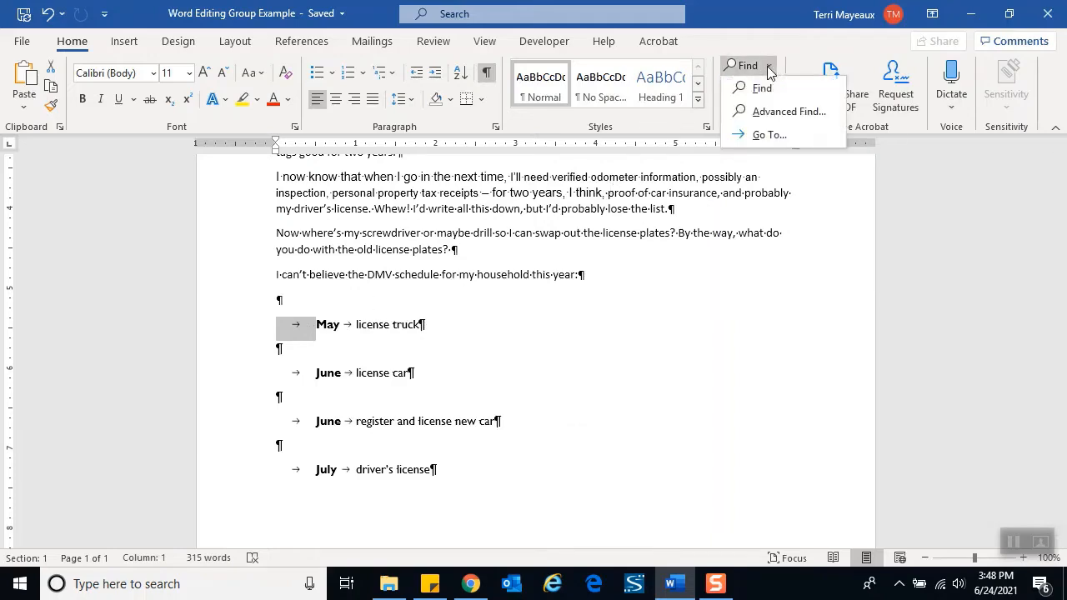
click(760, 110)
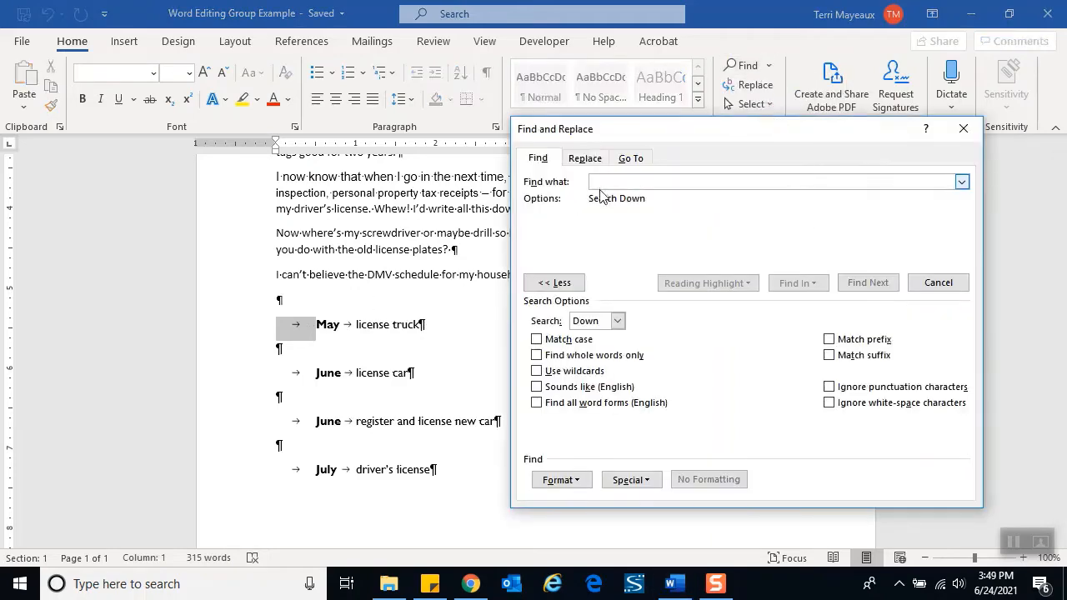
click(648, 490)
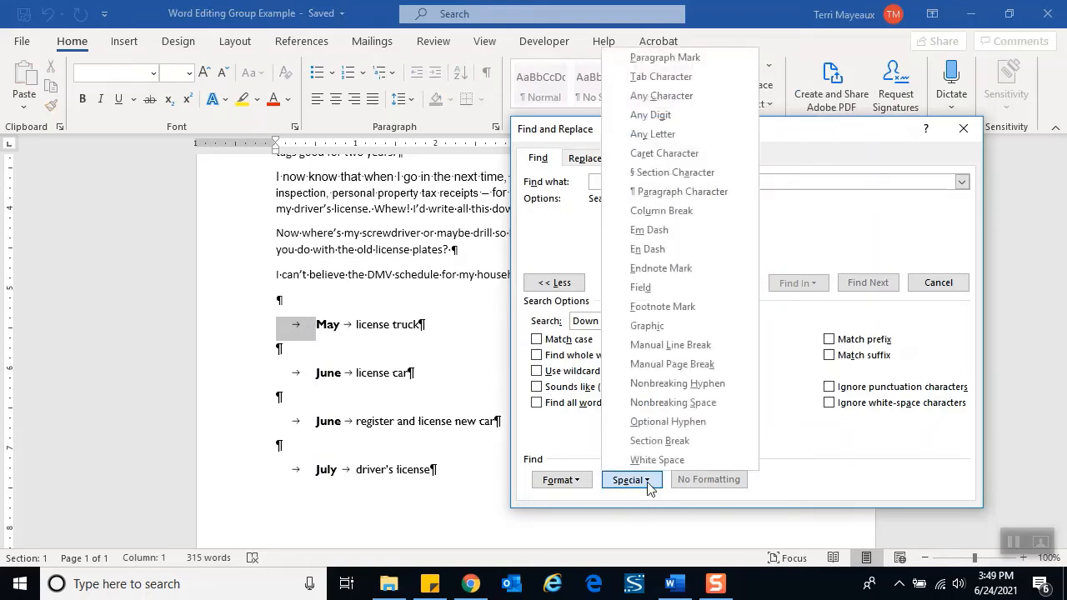
click(653, 77)
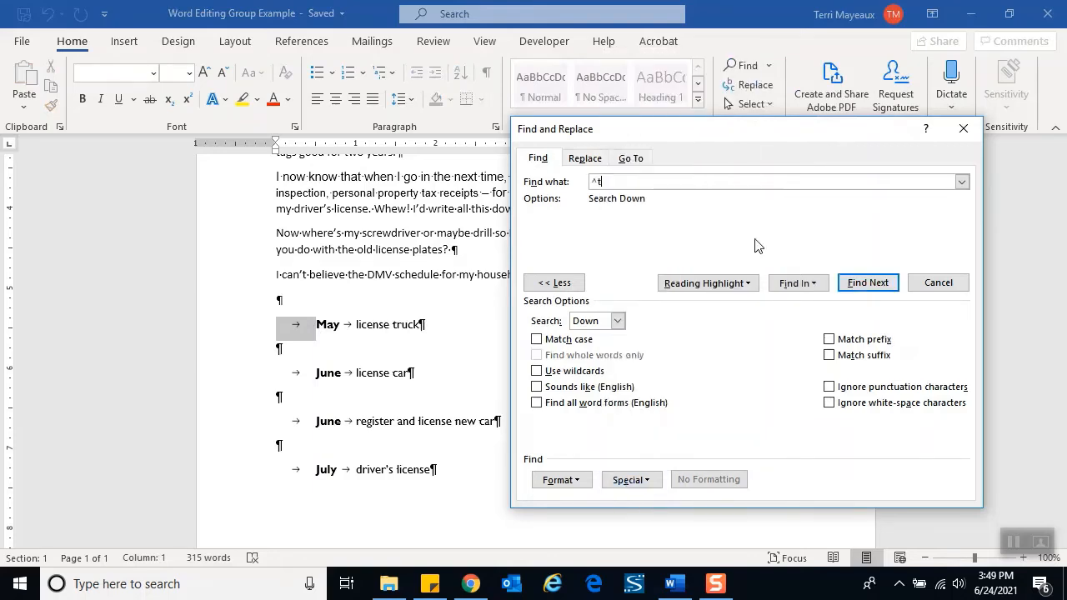
click(885, 288)
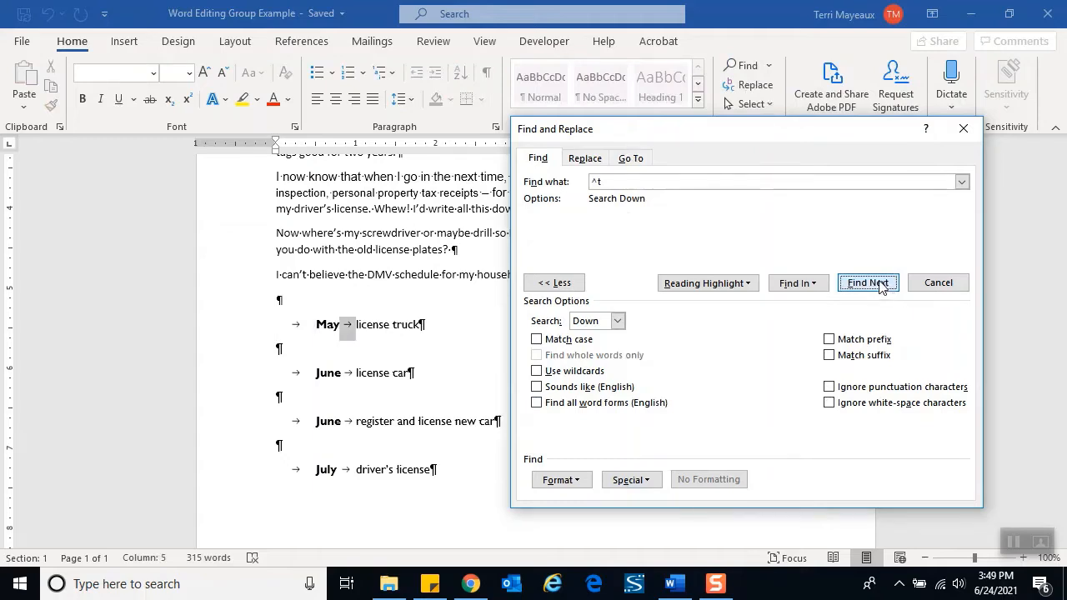
click(879, 285)
click(879, 285)
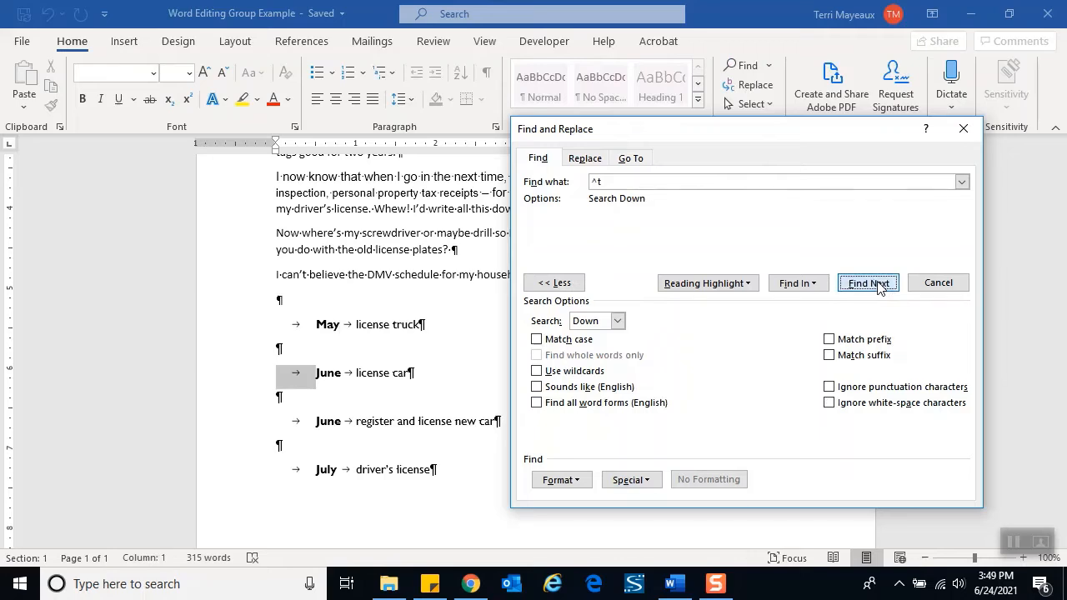
Step through the remaining Tab Character (^t) matches down to the tab after July
click(879, 285)
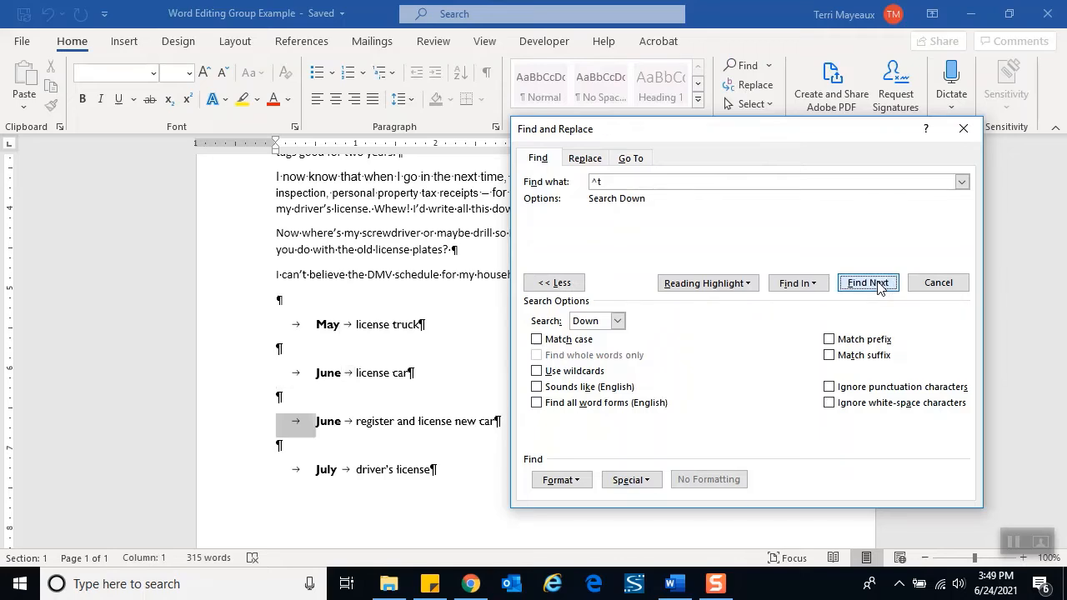
click(879, 284)
click(879, 285)
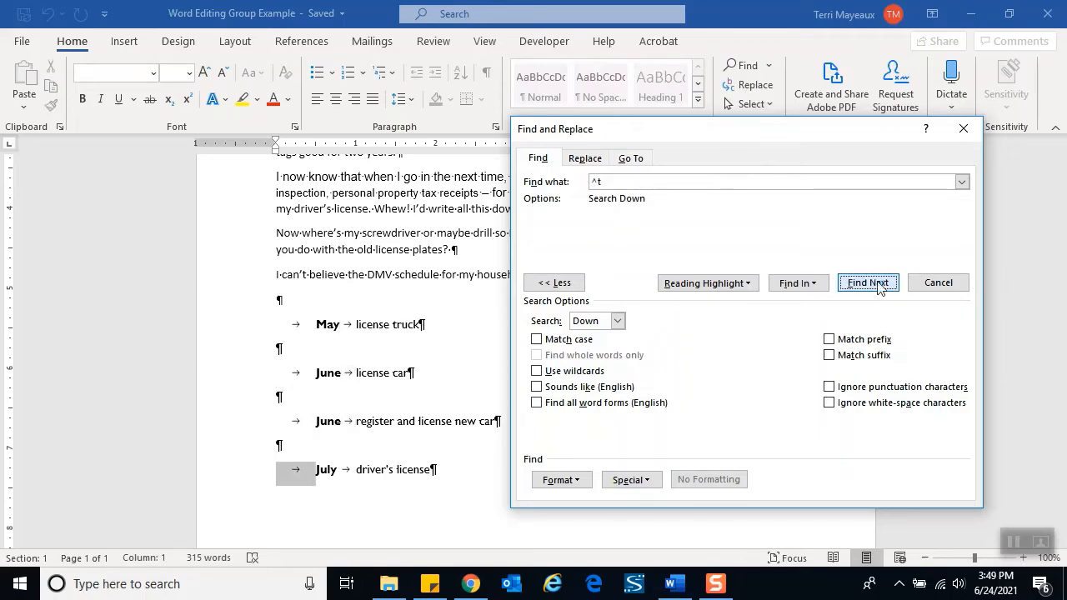
click(879, 285)
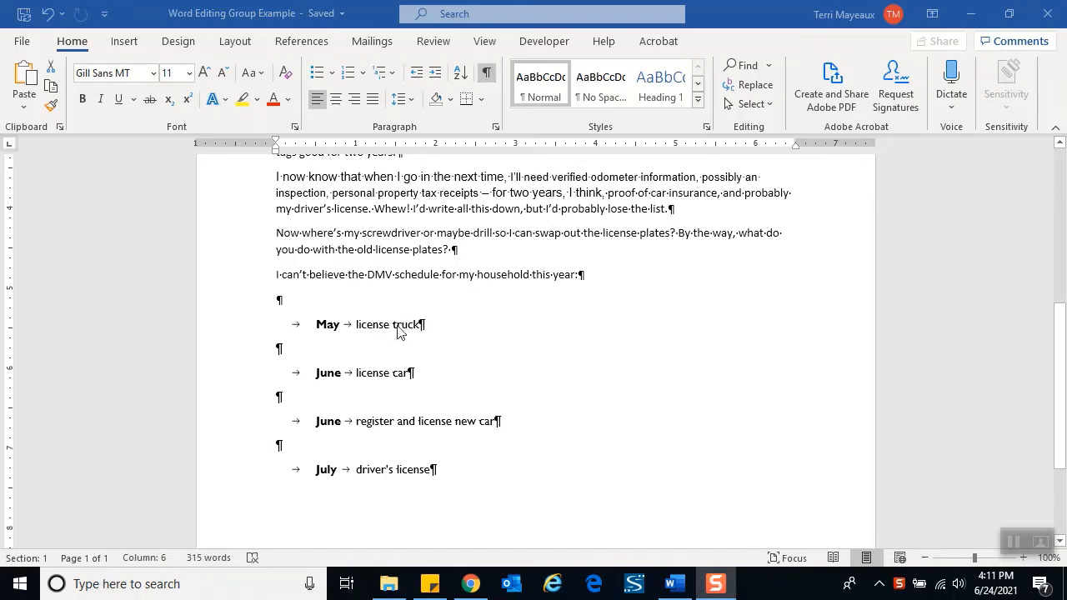
Set up a replacement of the Tab Character (^t) with a comma in Find and Replace
click(771, 86)
drag(470, 77, 769, 72)
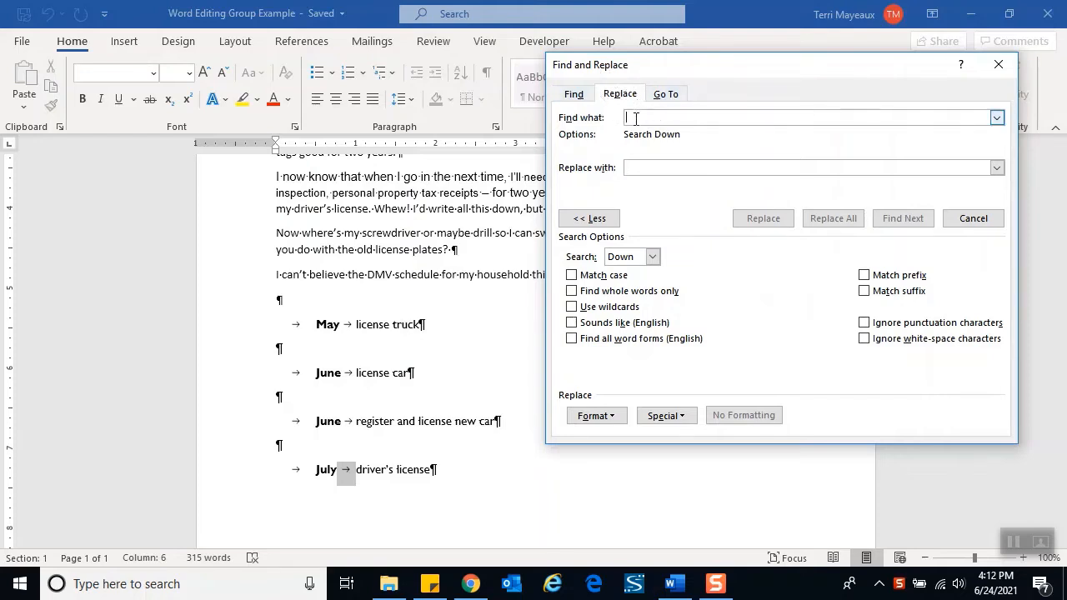
click(682, 417)
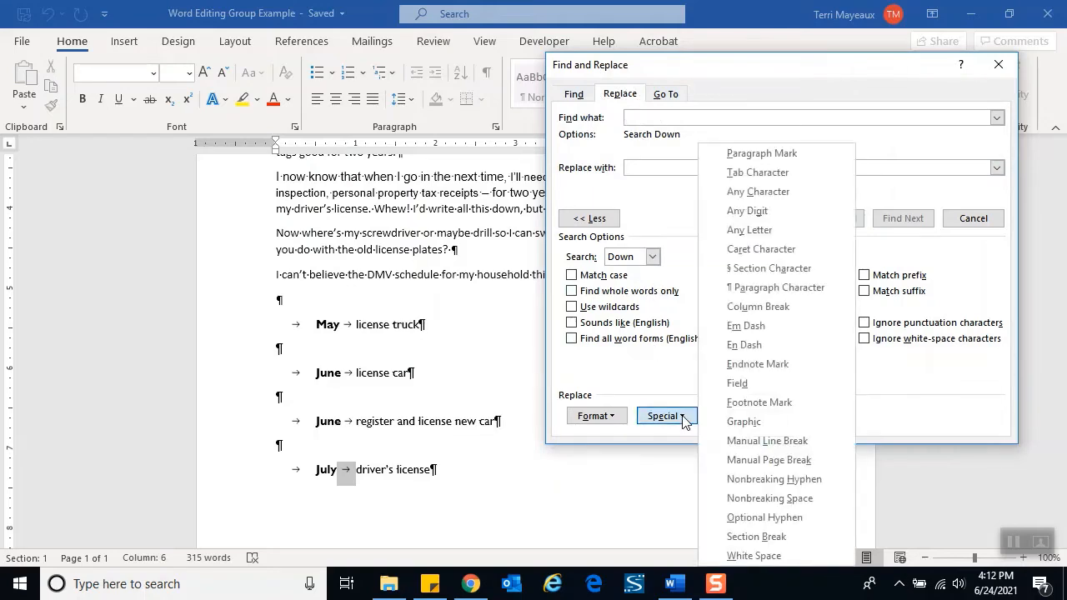
click(758, 177)
click(651, 169)
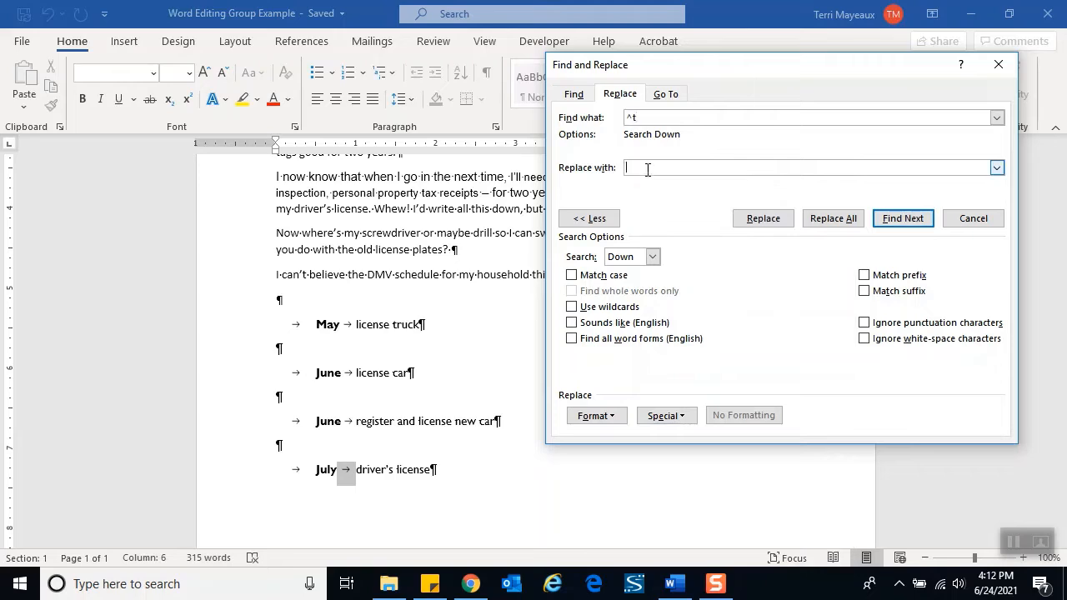
text(,)
Continue the search from the document's beginning, skip the tab before May and replace the tab after May with a comma
click(902, 220)
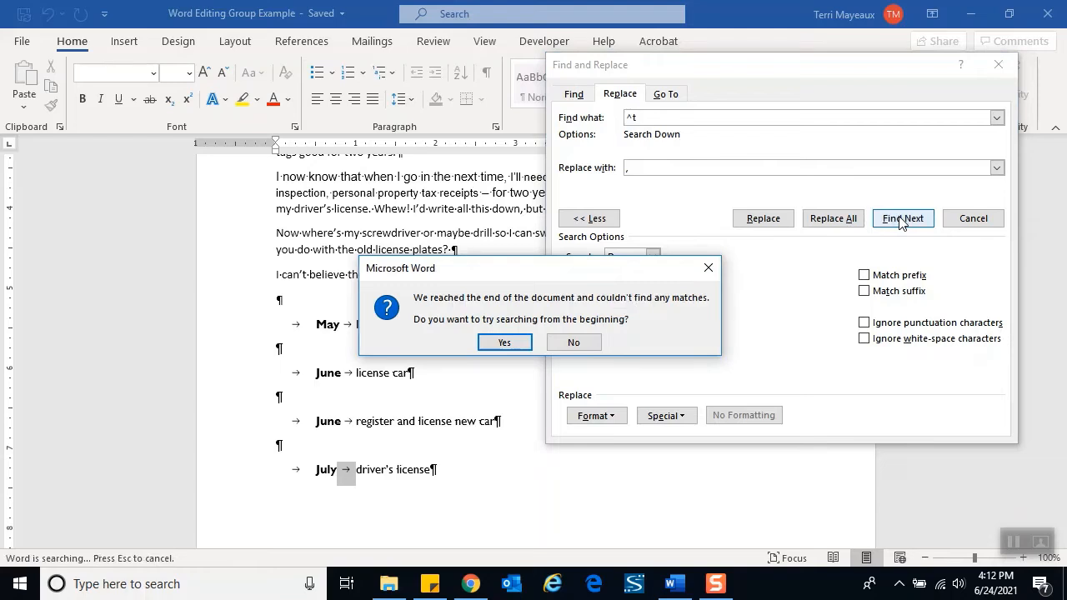
click(505, 343)
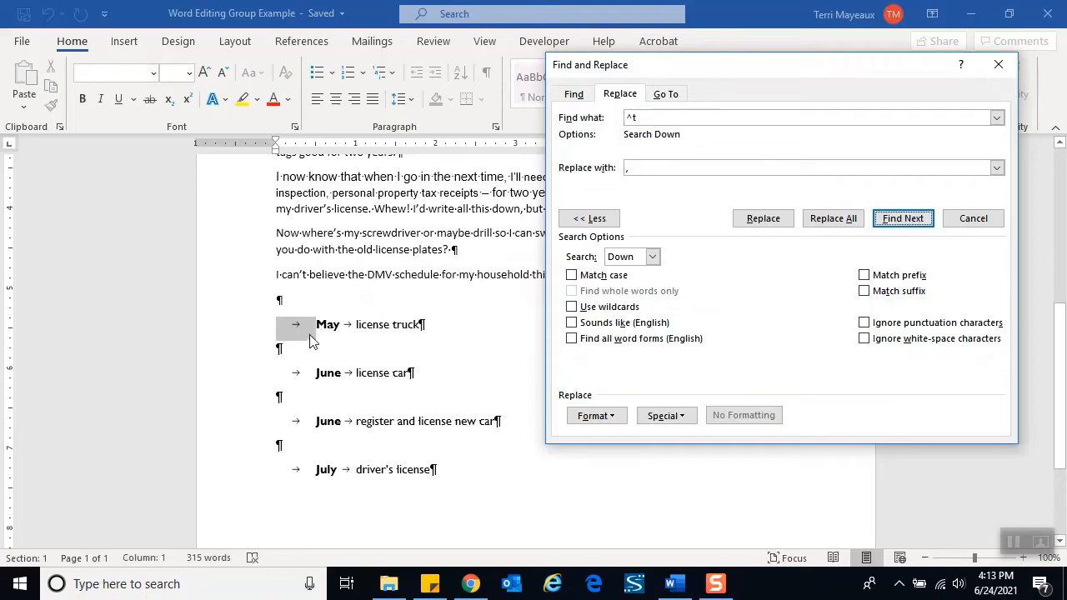
click(899, 219)
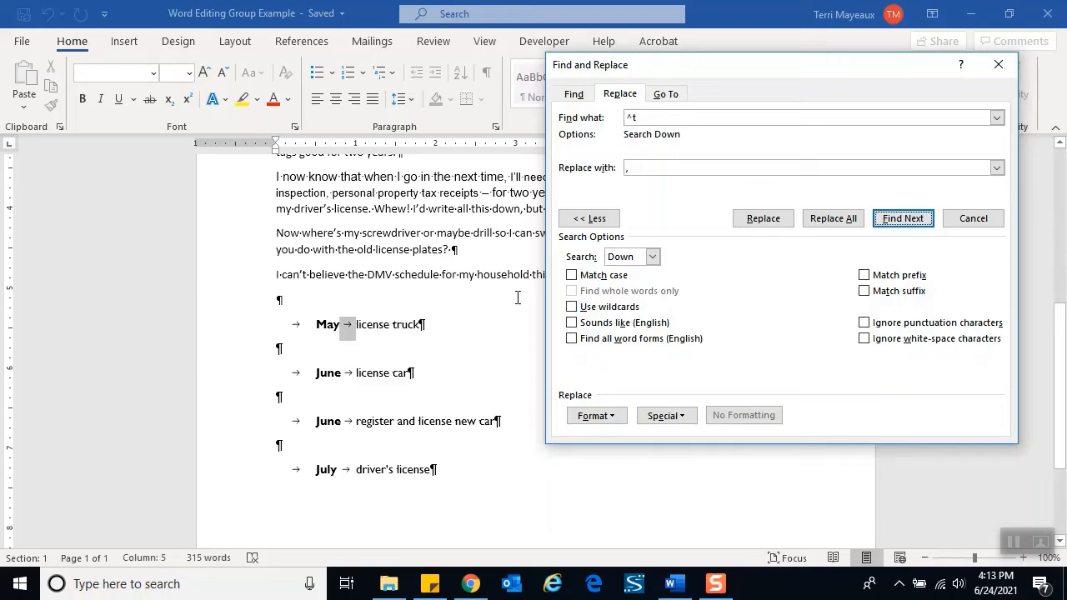
click(773, 227)
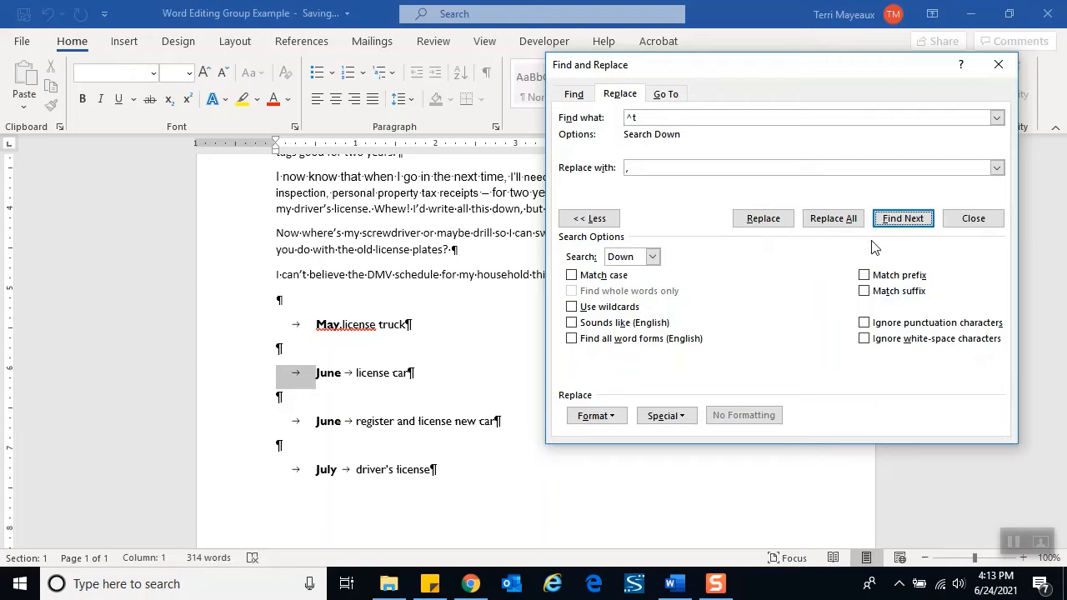
Replace the tabs after both June entries and after July with commas, skipping the tab that starts each line
click(903, 219)
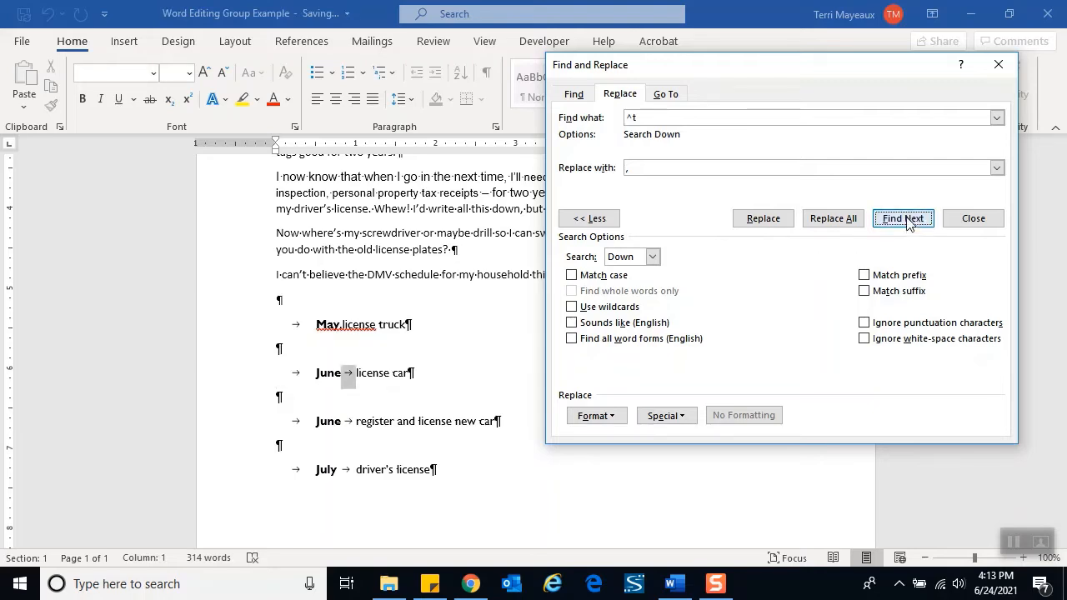
click(772, 220)
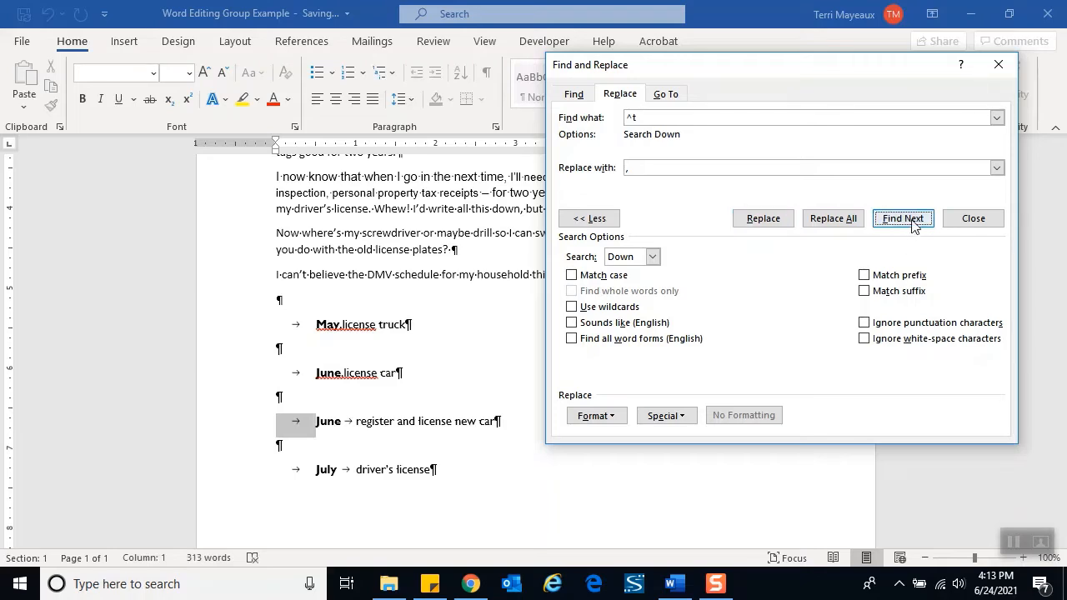
click(914, 225)
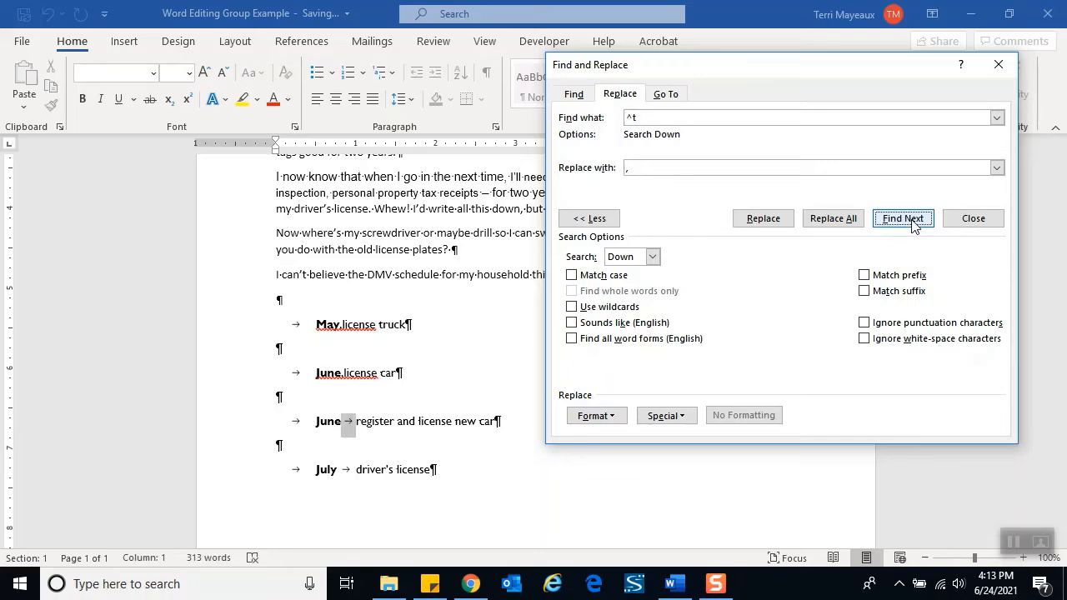
click(763, 220)
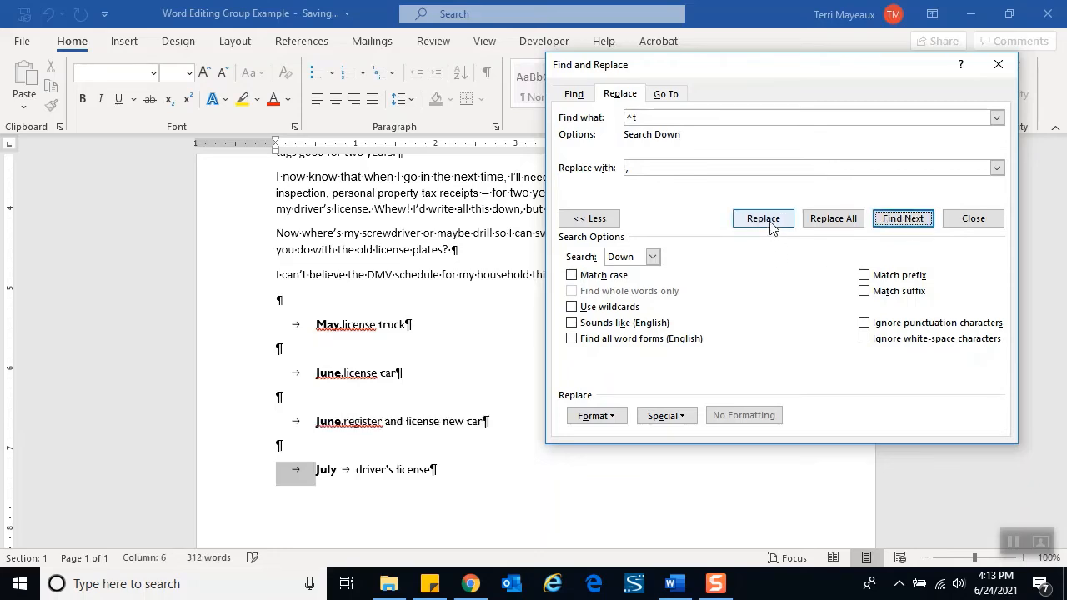
click(903, 221)
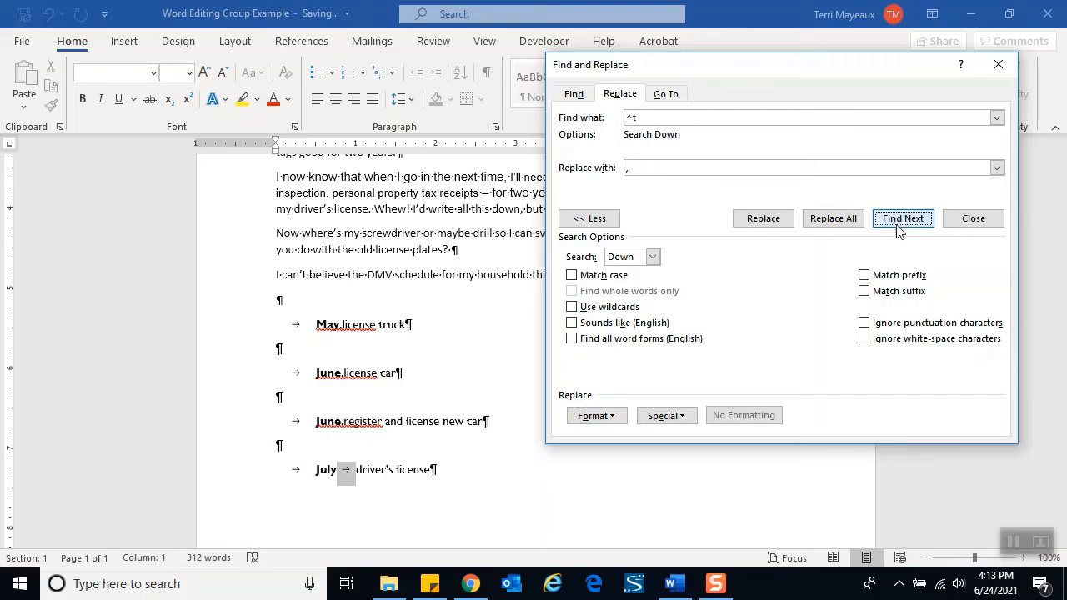
click(771, 226)
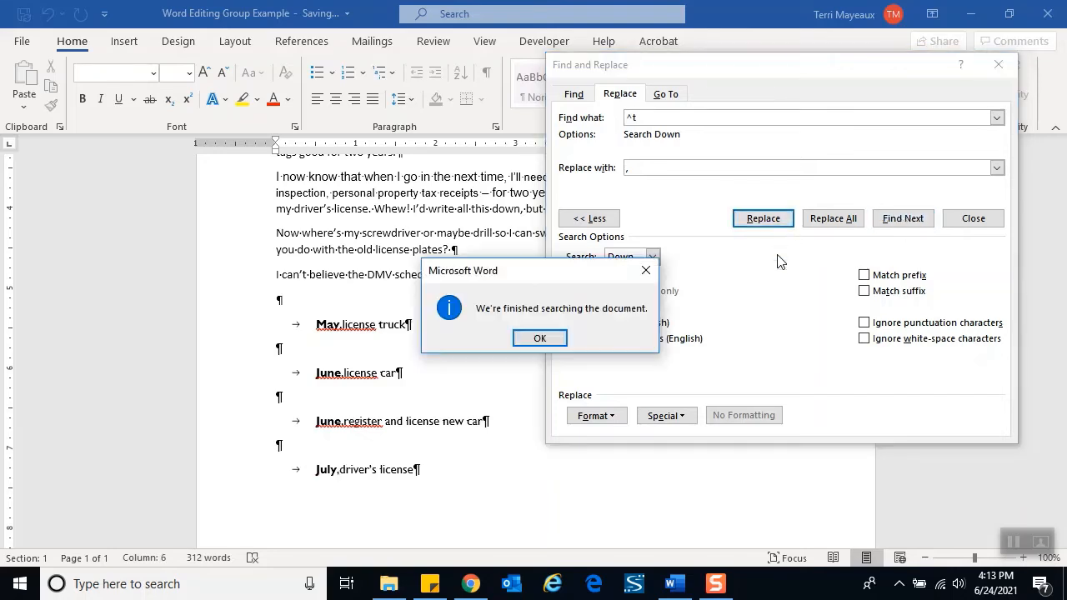
click(540, 338)
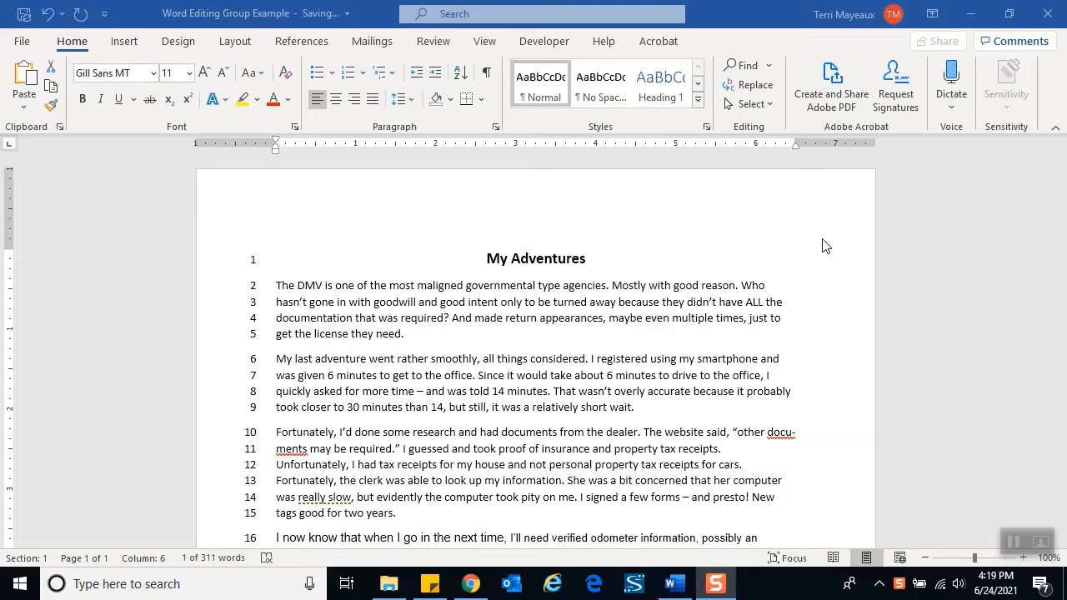
Open Go To and examine the kinds of document items it can jump to, from Page through Object
click(770, 71)
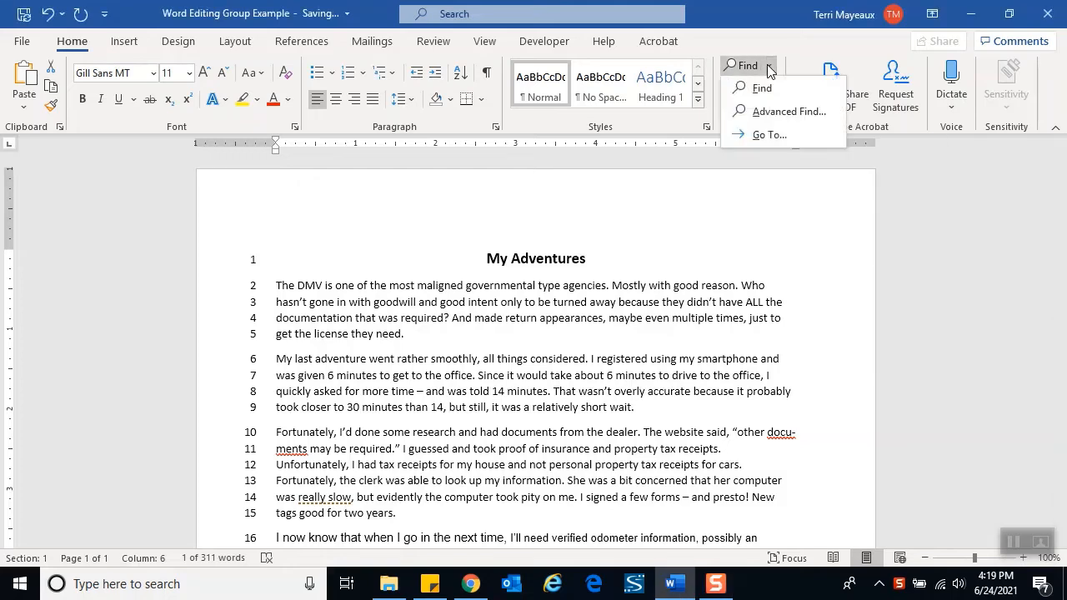
click(772, 136)
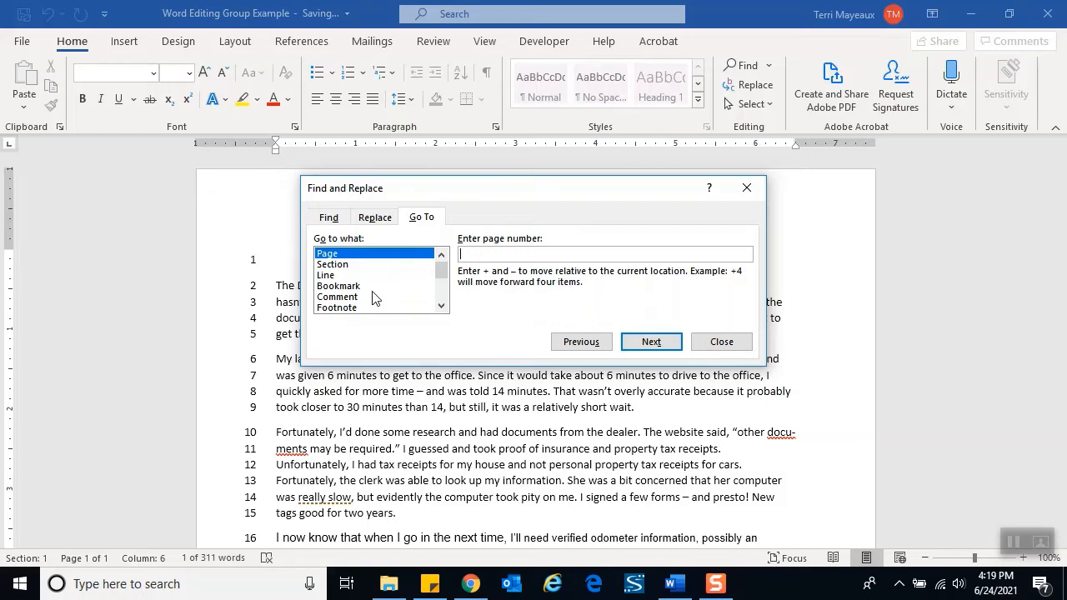
click(442, 307)
click(442, 308)
click(441, 307)
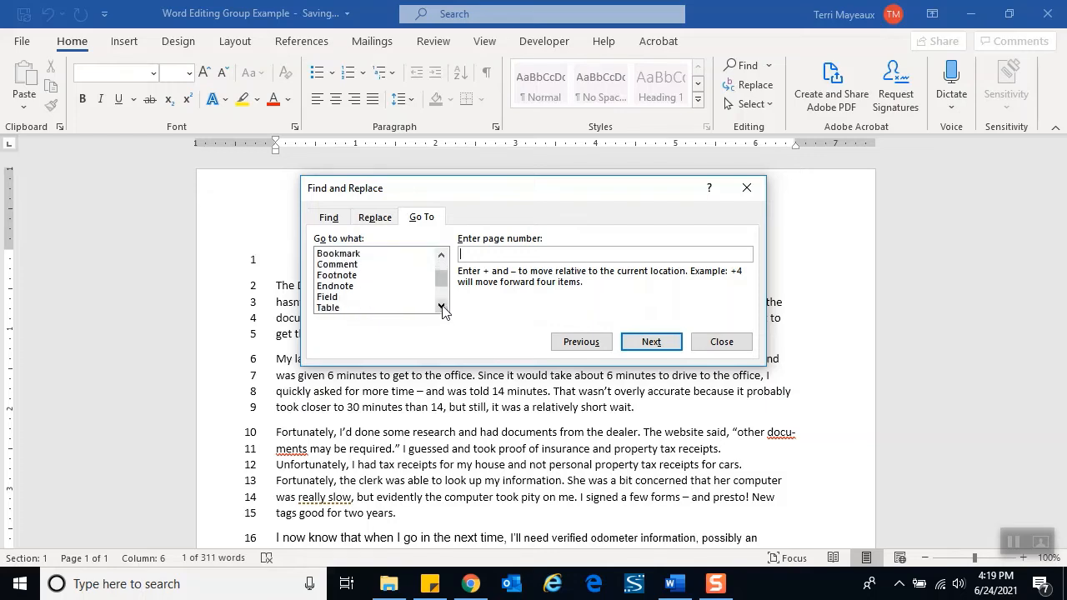
click(442, 307)
click(441, 307)
click(442, 307)
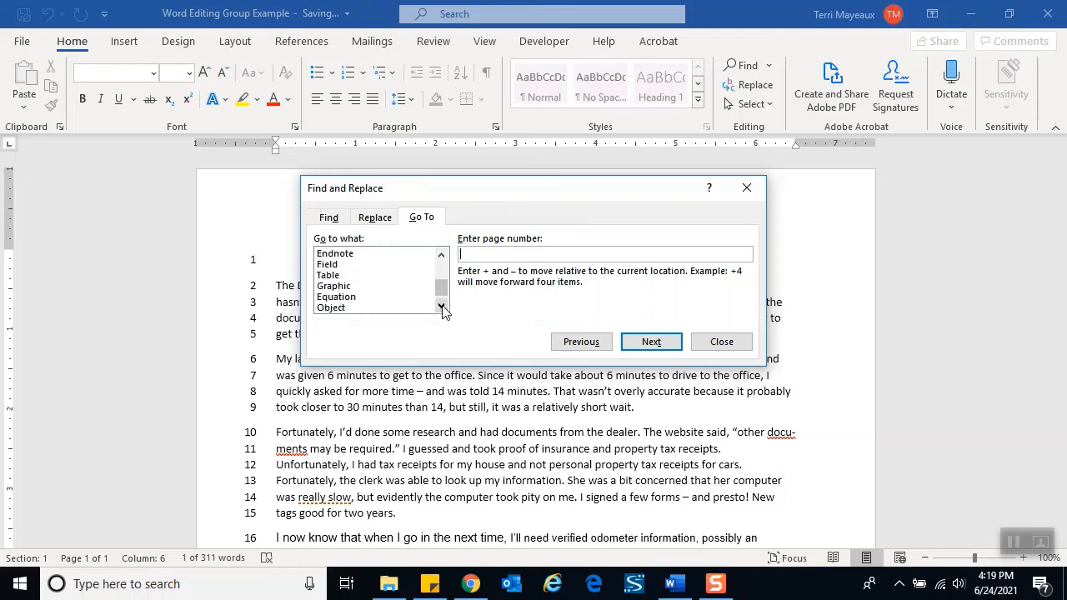
click(442, 308)
drag(441, 287, 443, 271)
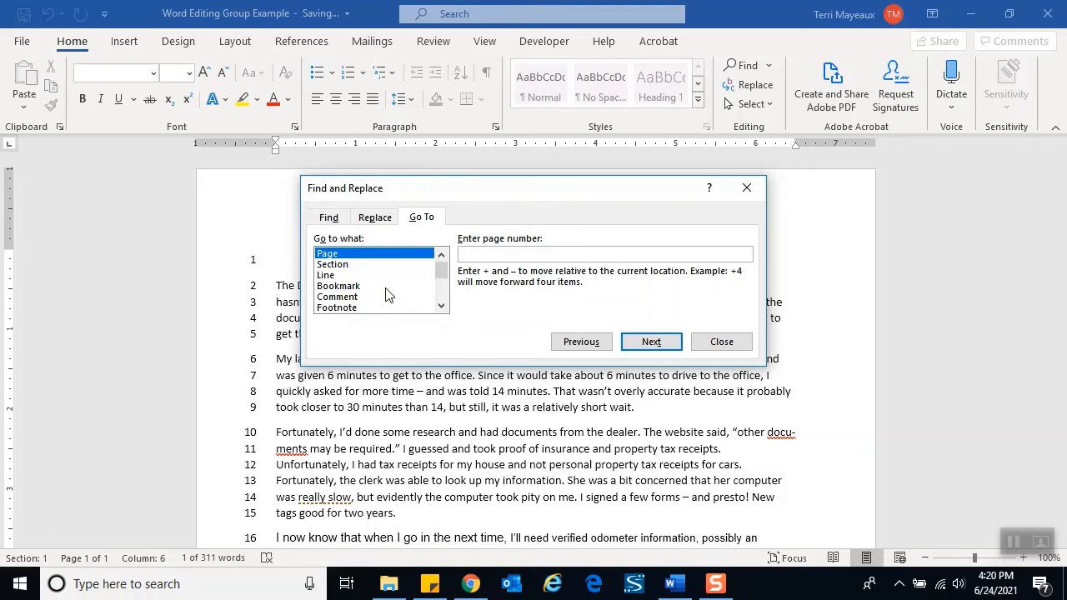
Go to line 16 of the document and move the dialog clear of the text
click(325, 277)
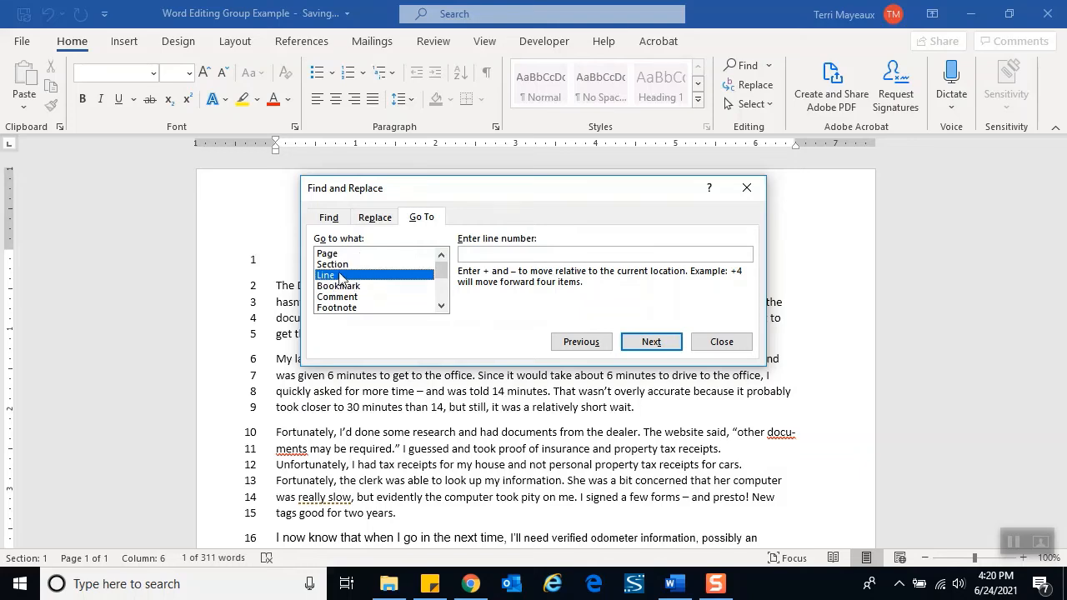
click(475, 254)
text(16)
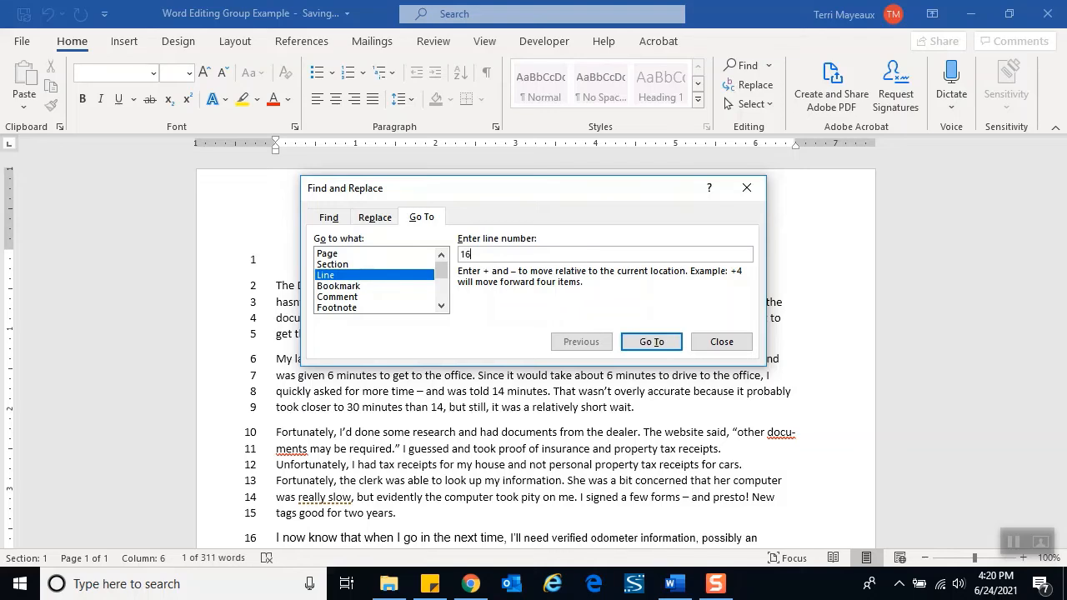
click(660, 345)
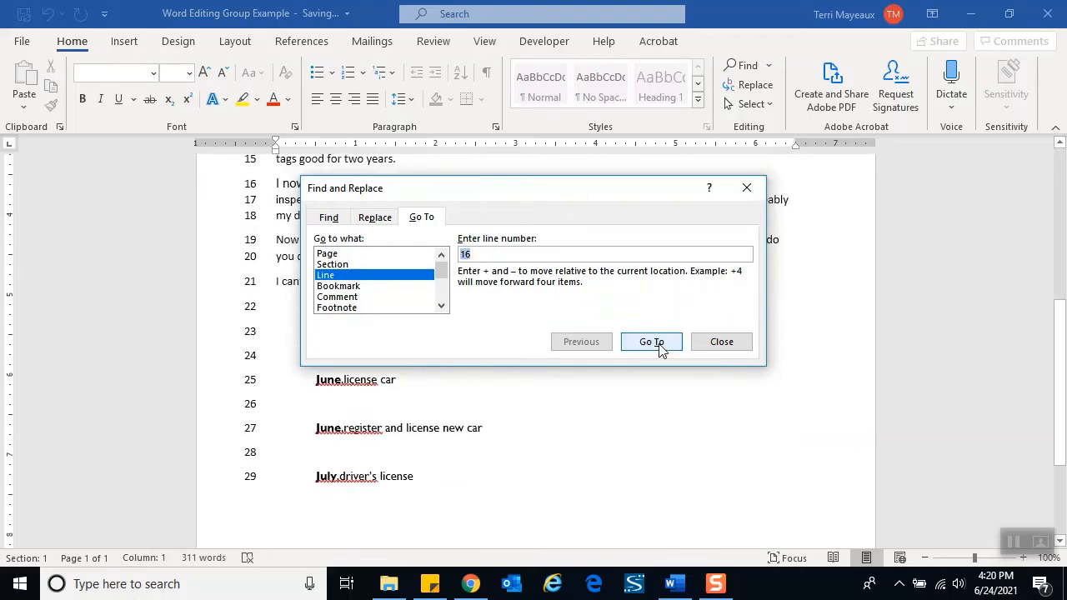
drag(497, 191, 754, 352)
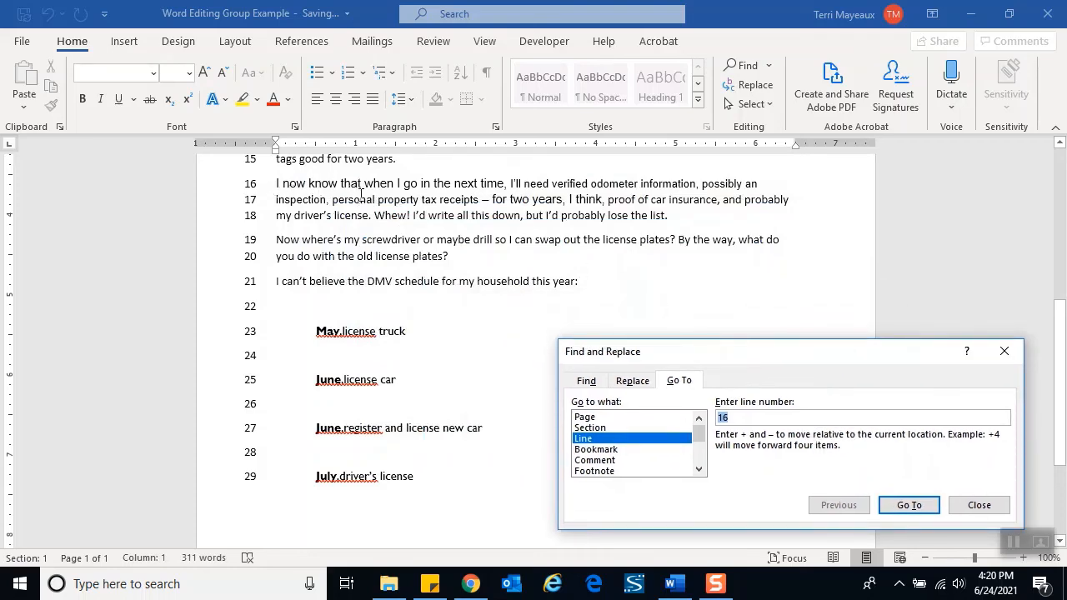
Go to line 23, the May entry of the schedule
click(736, 416)
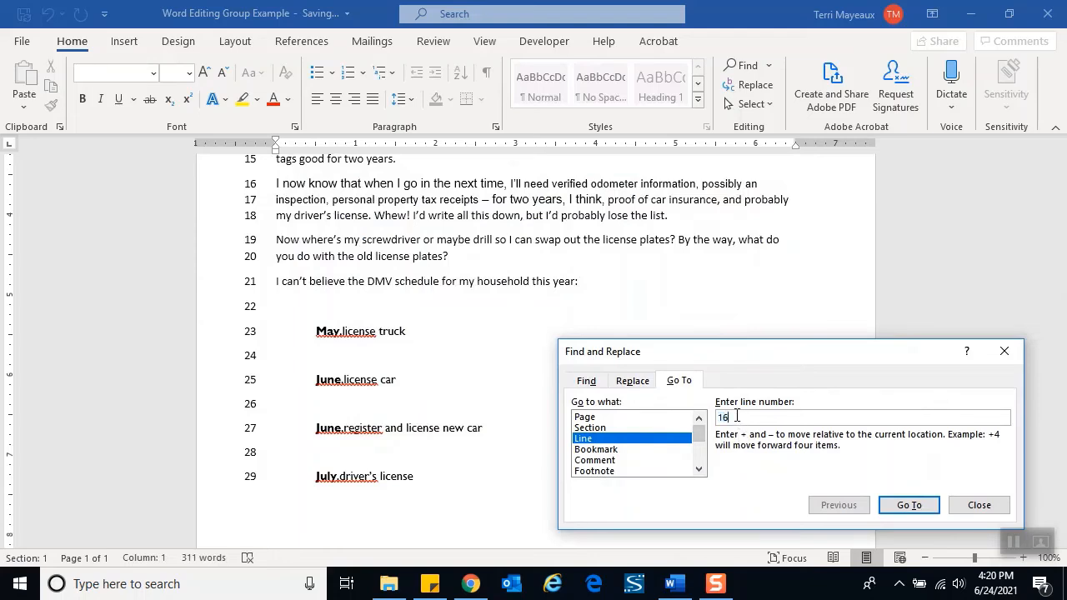
double_click(722, 416)
text(23)
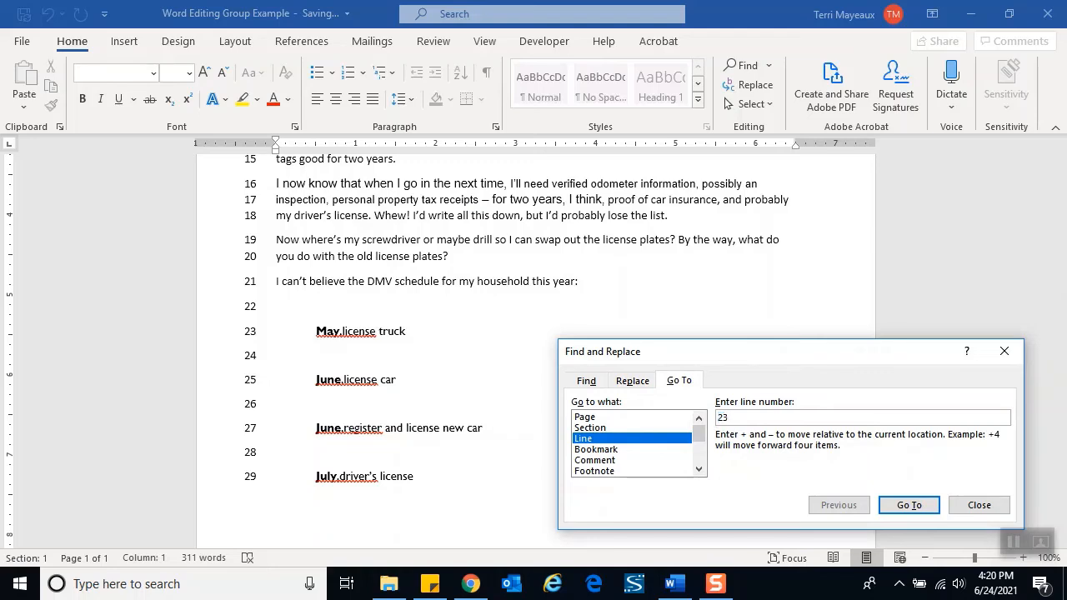
click(907, 505)
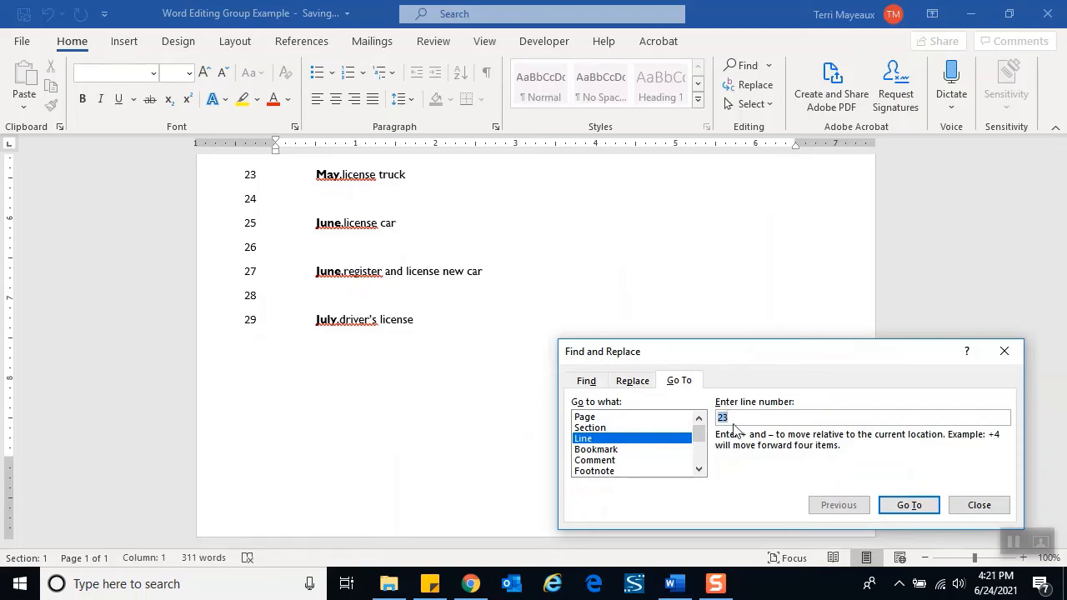
Go to line 5 of the document and close the Find and Replace dialog
text(5)
key(Return)
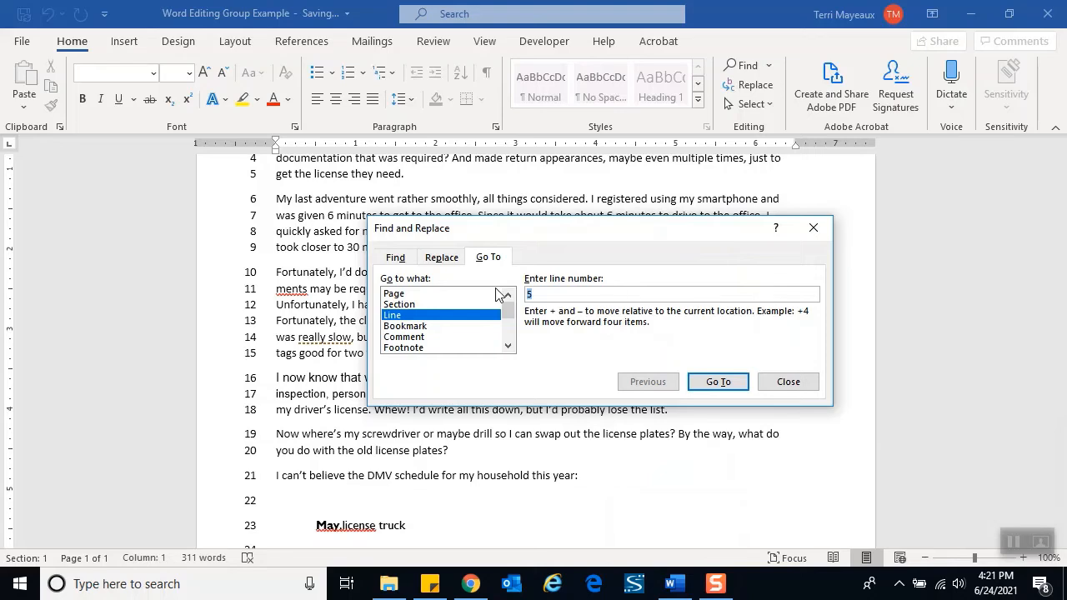
click(800, 385)
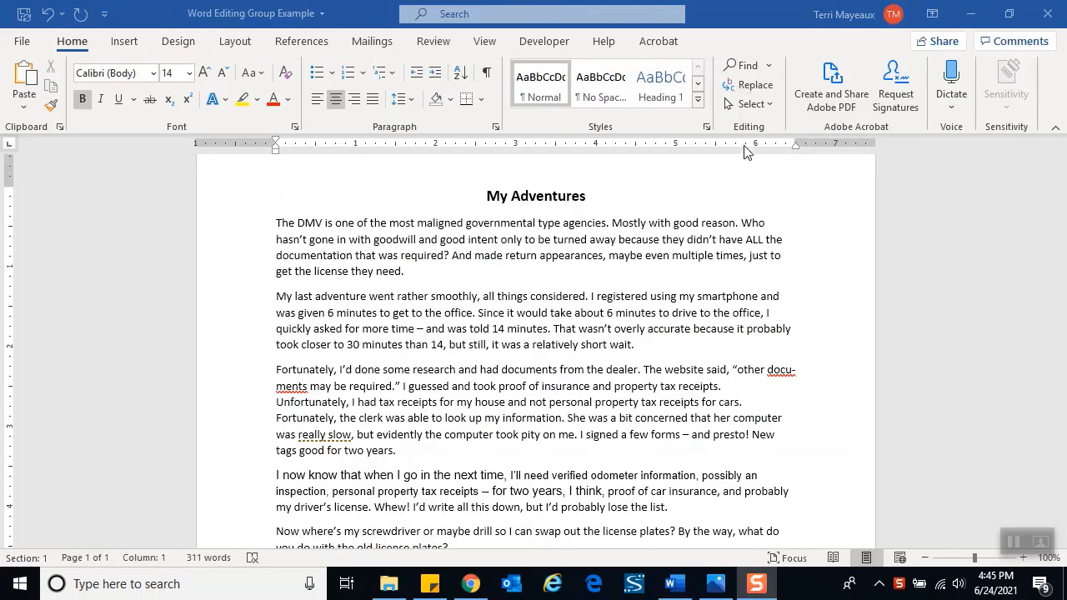
Select the text with formatting similar to the My Adventures title, and then select the whole document
click(769, 107)
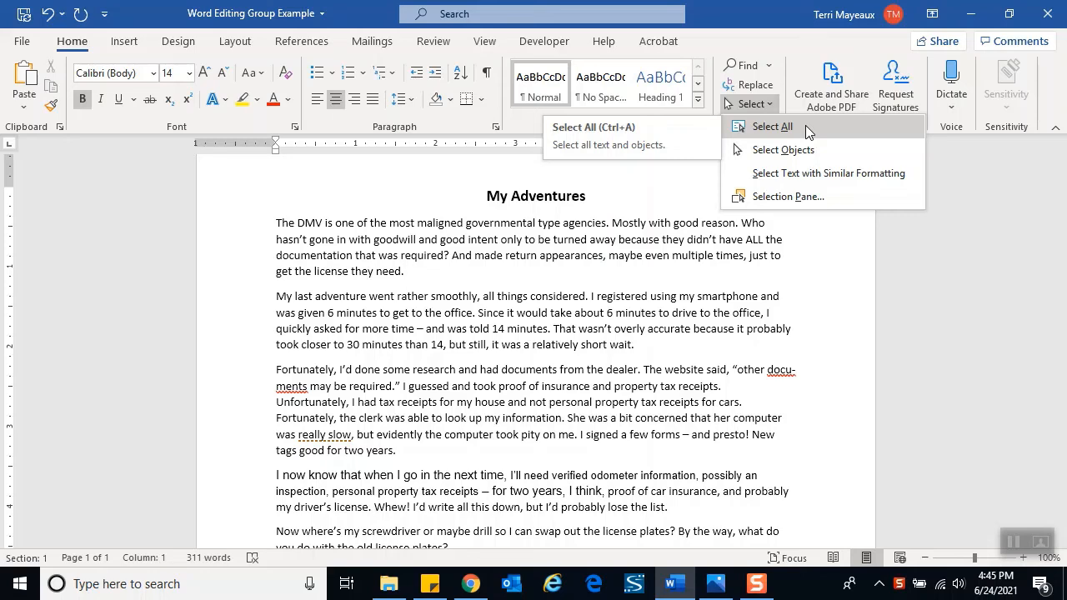
click(800, 175)
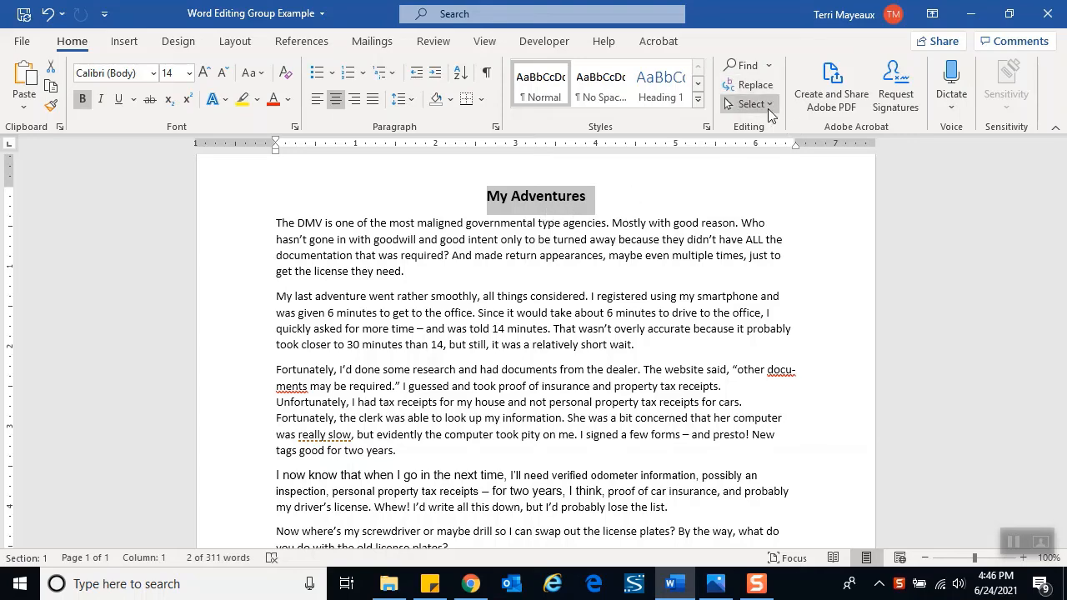
click(749, 103)
click(769, 127)
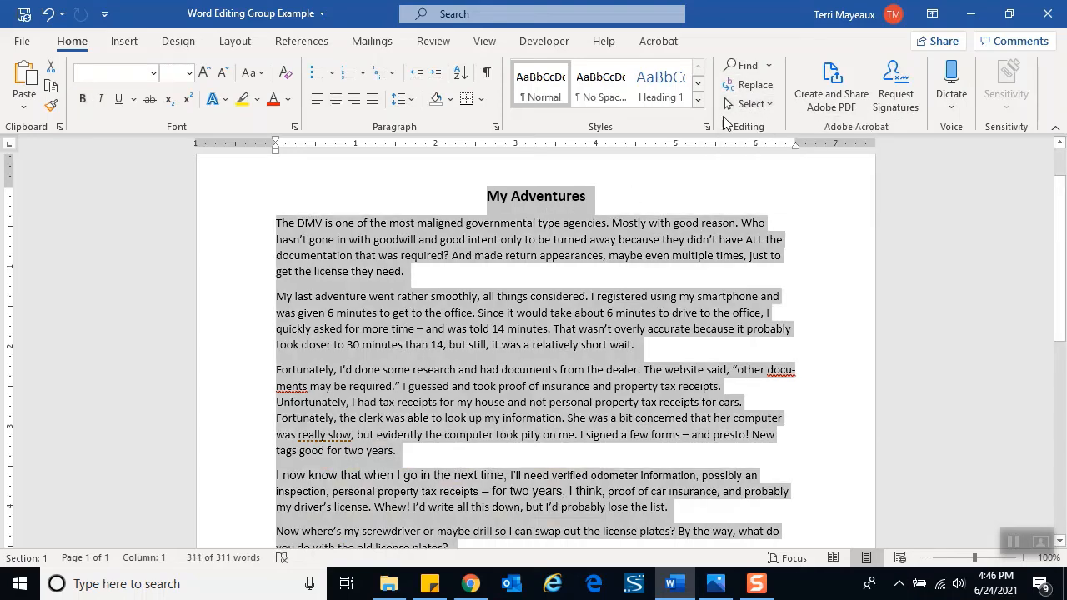